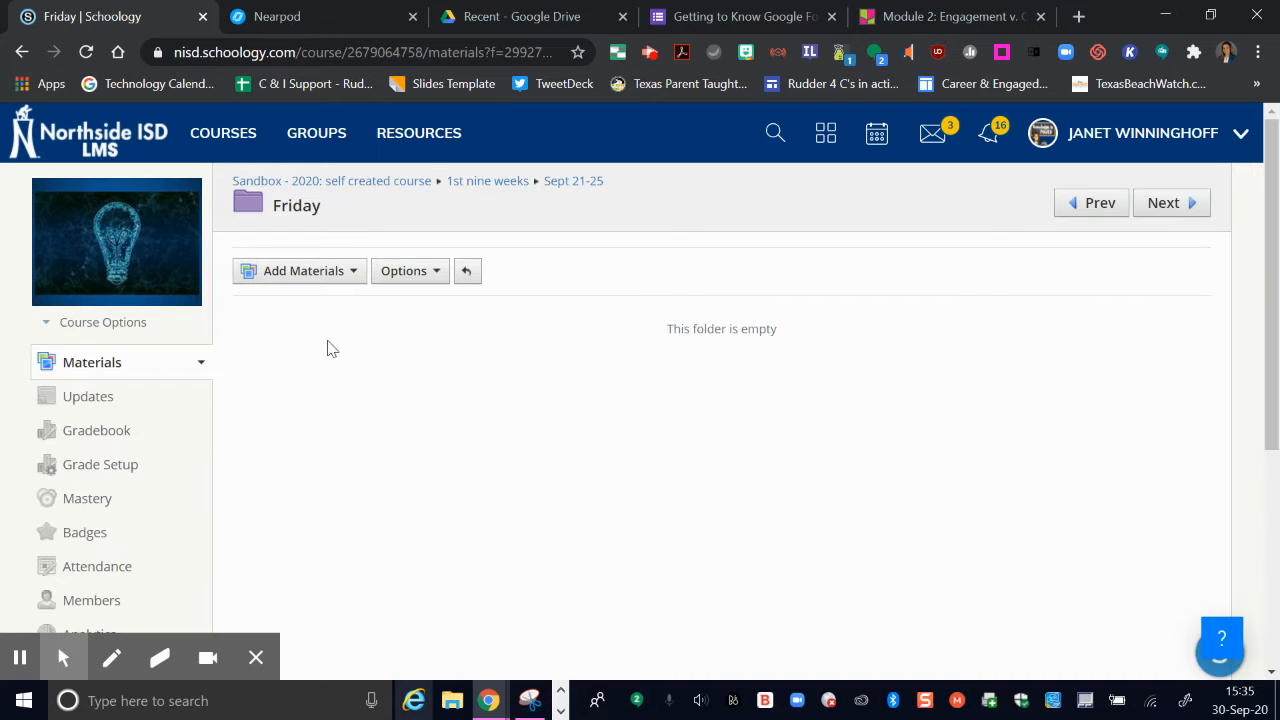
Step: Add a new assignment to the Friday folder named 5.5 Nearpod
click(351, 276)
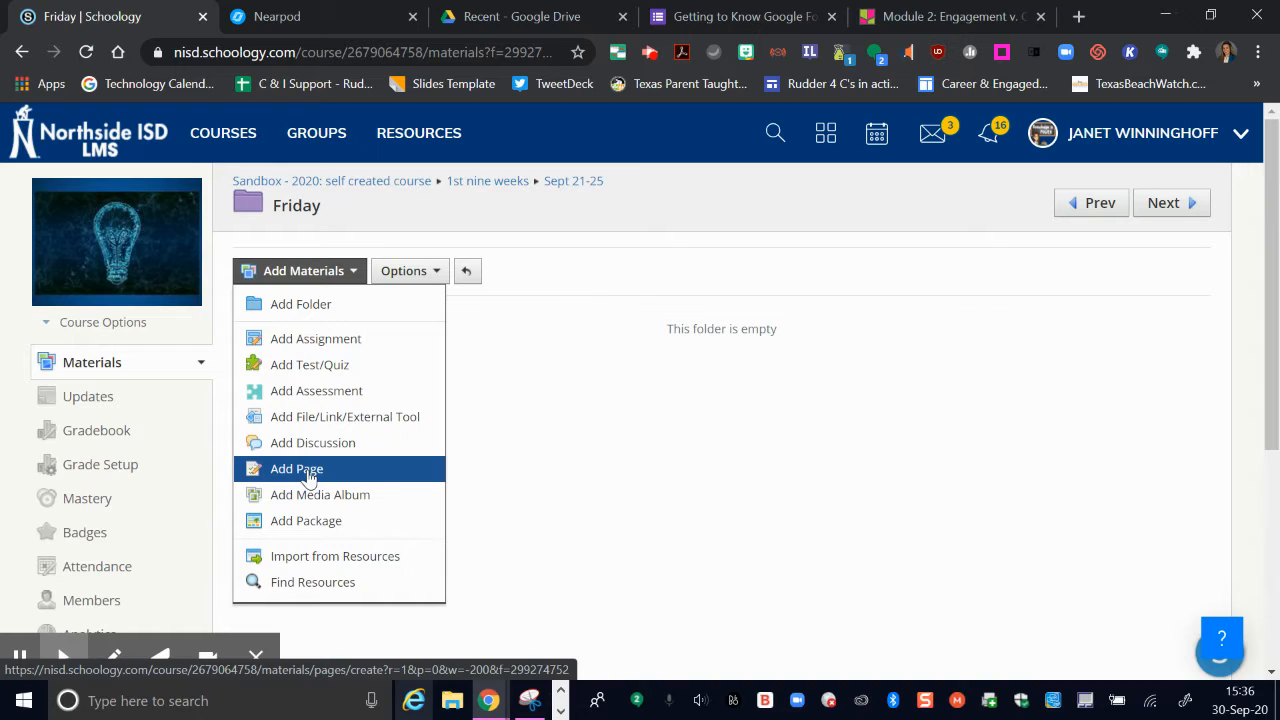
click(334, 340)
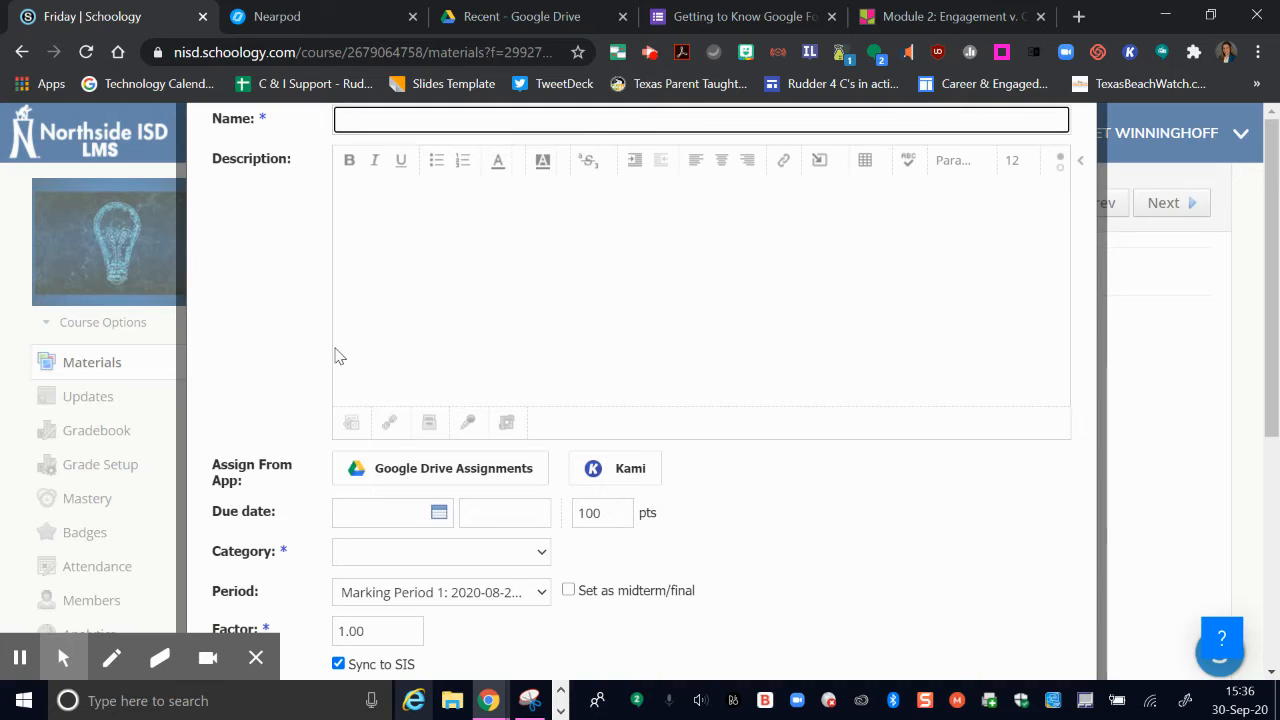
text(5)
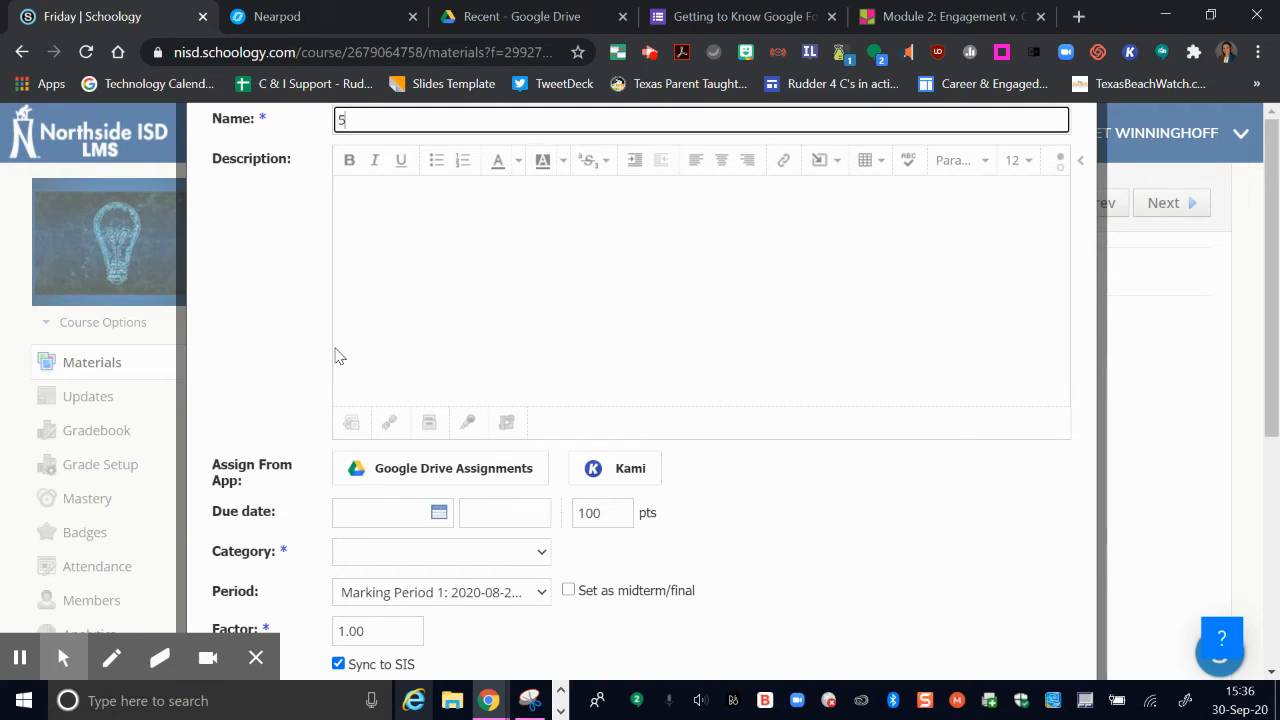
text(.5)
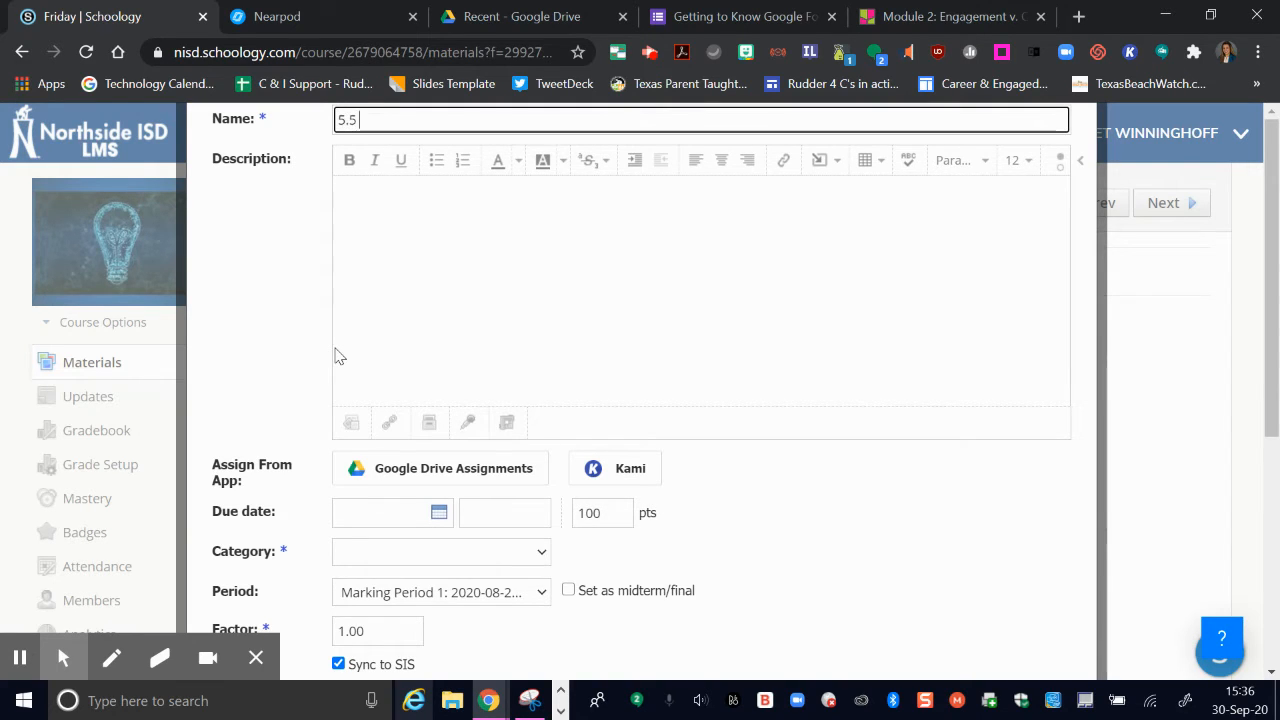
text( Nearpod)
Step: Enter Directions in the assignment description and switch the description editor to HTML source view
click(368, 194)
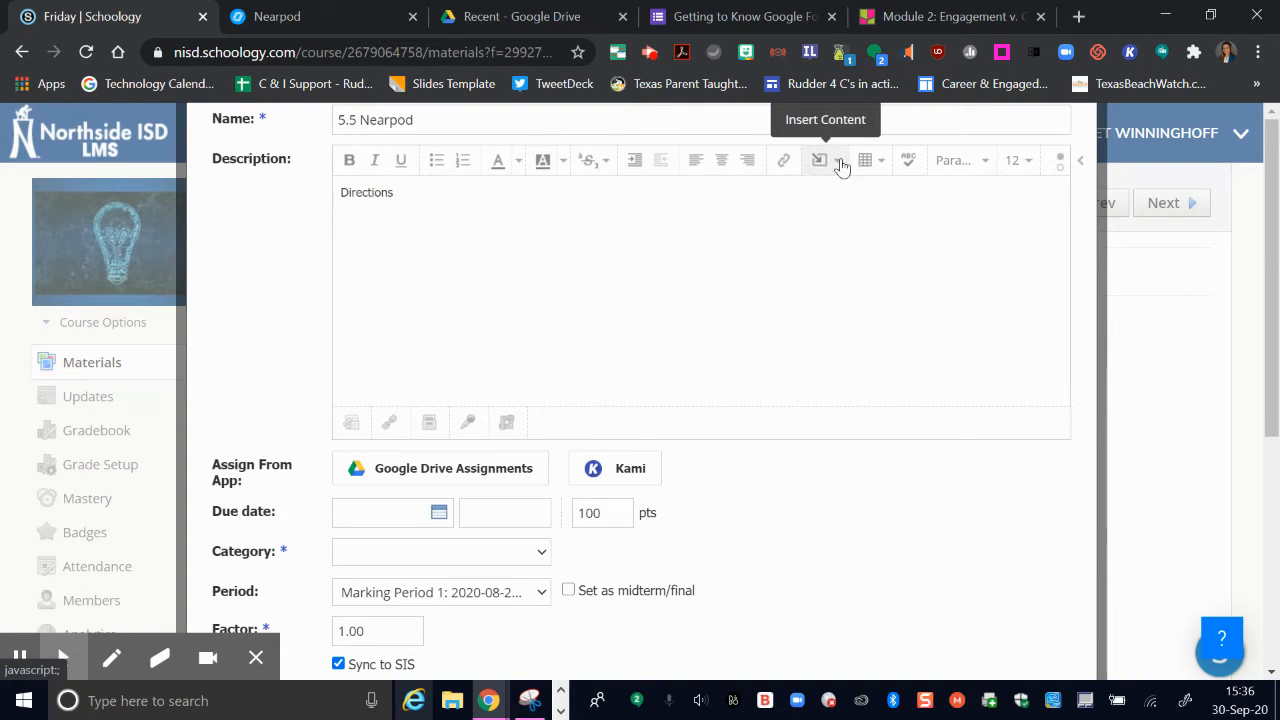
click(1062, 173)
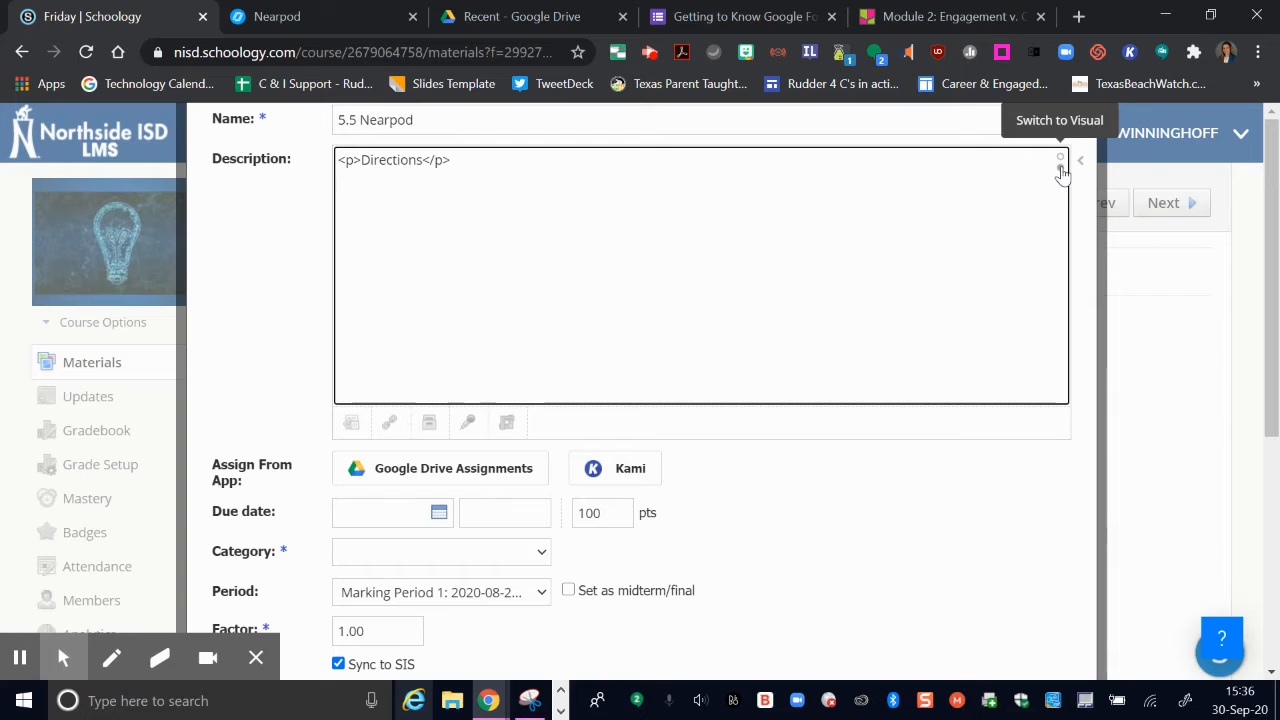
Step: In the Nearpod tab, copy the lesson's medium-size embed code
click(300, 16)
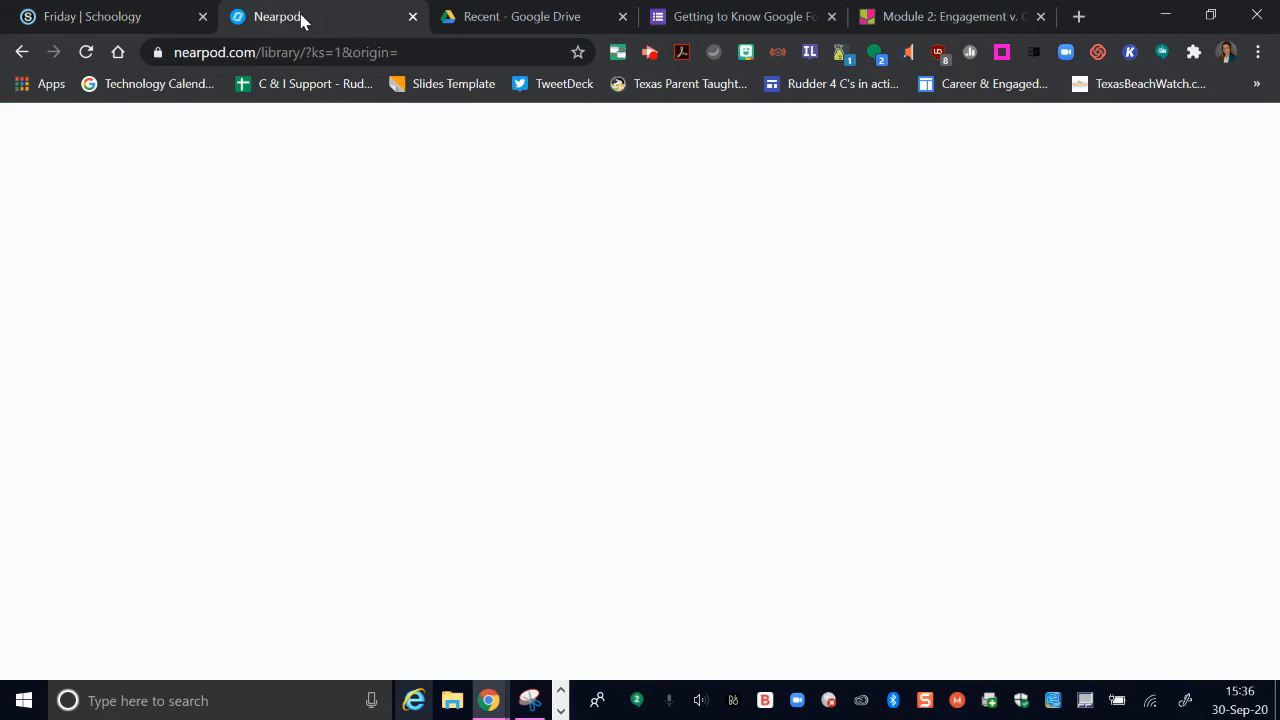
scroll(945, 420, up, 2)
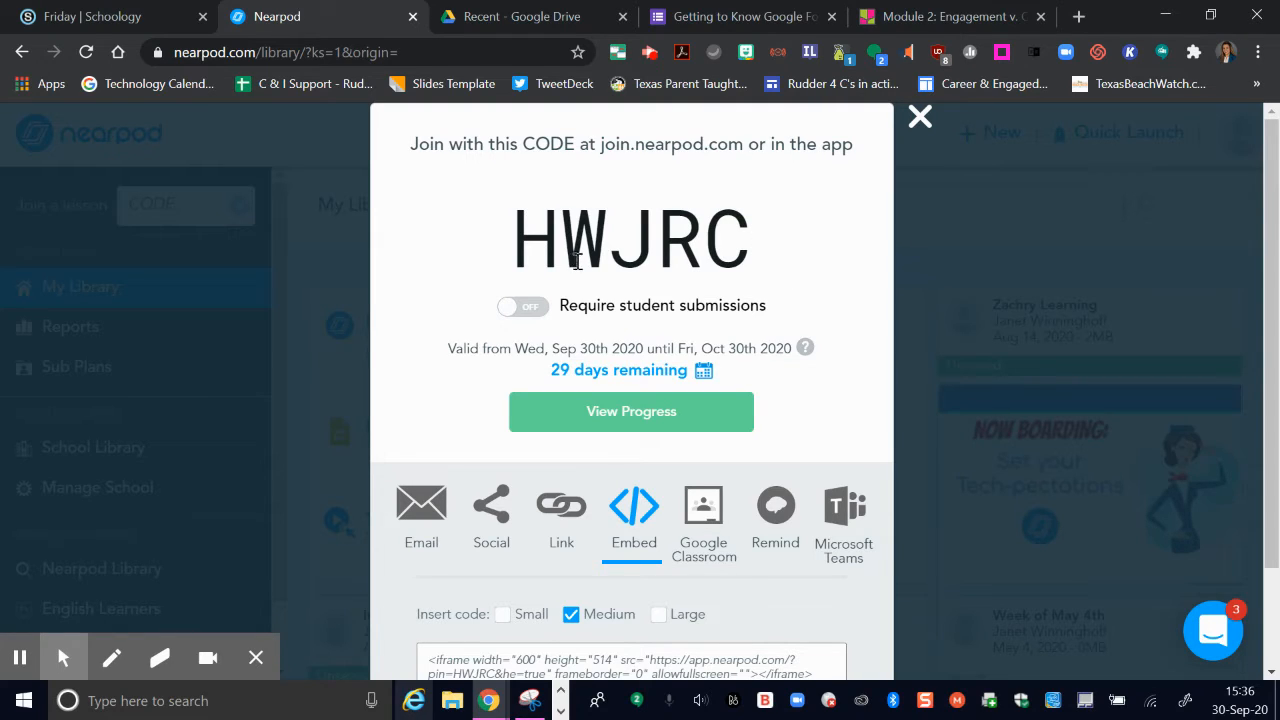
scroll(726, 265, down, 2)
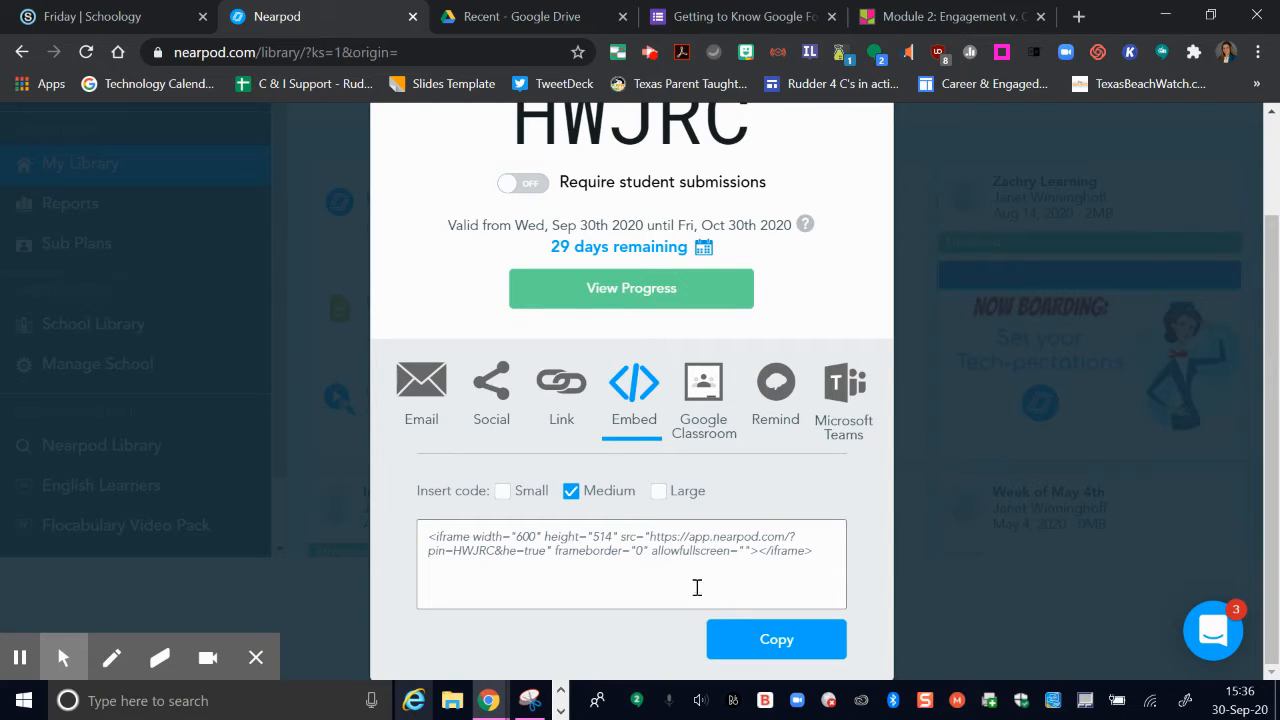
click(755, 648)
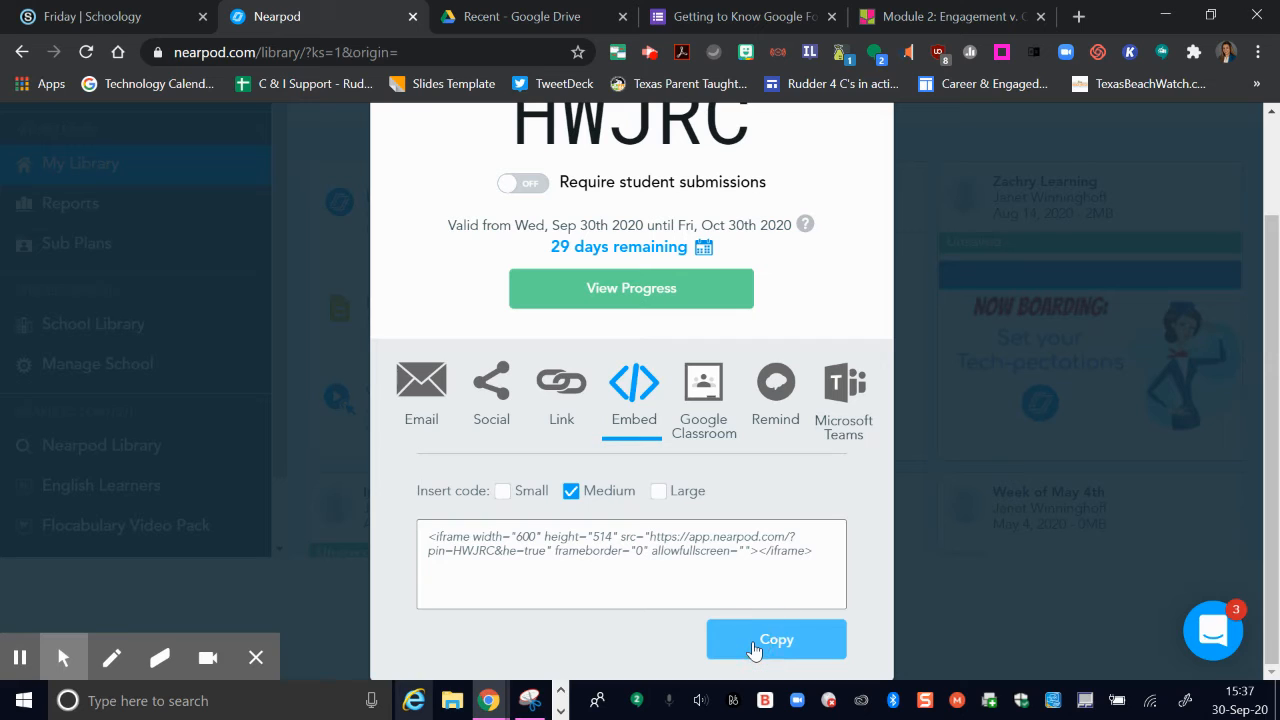
Step: Paste the clipboard contents below Directions in the description source and switch back to visual view
click(86, 16)
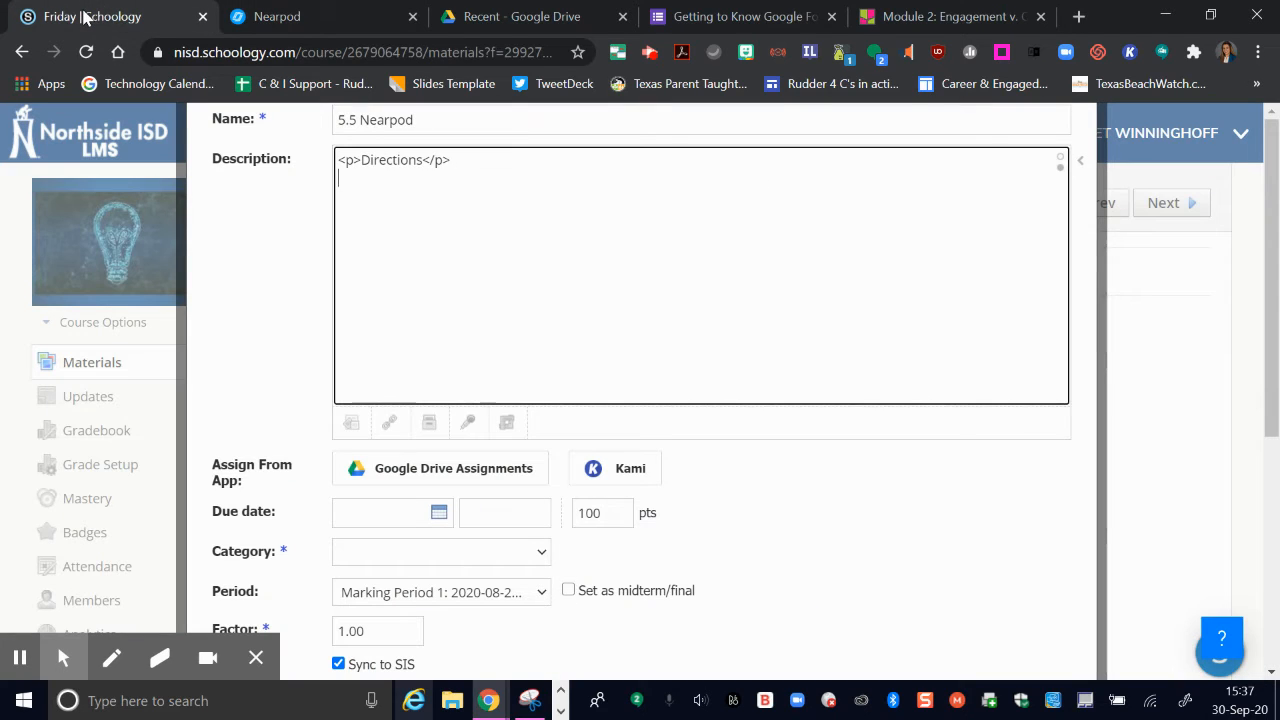
click(377, 192)
key(ctrl+v)
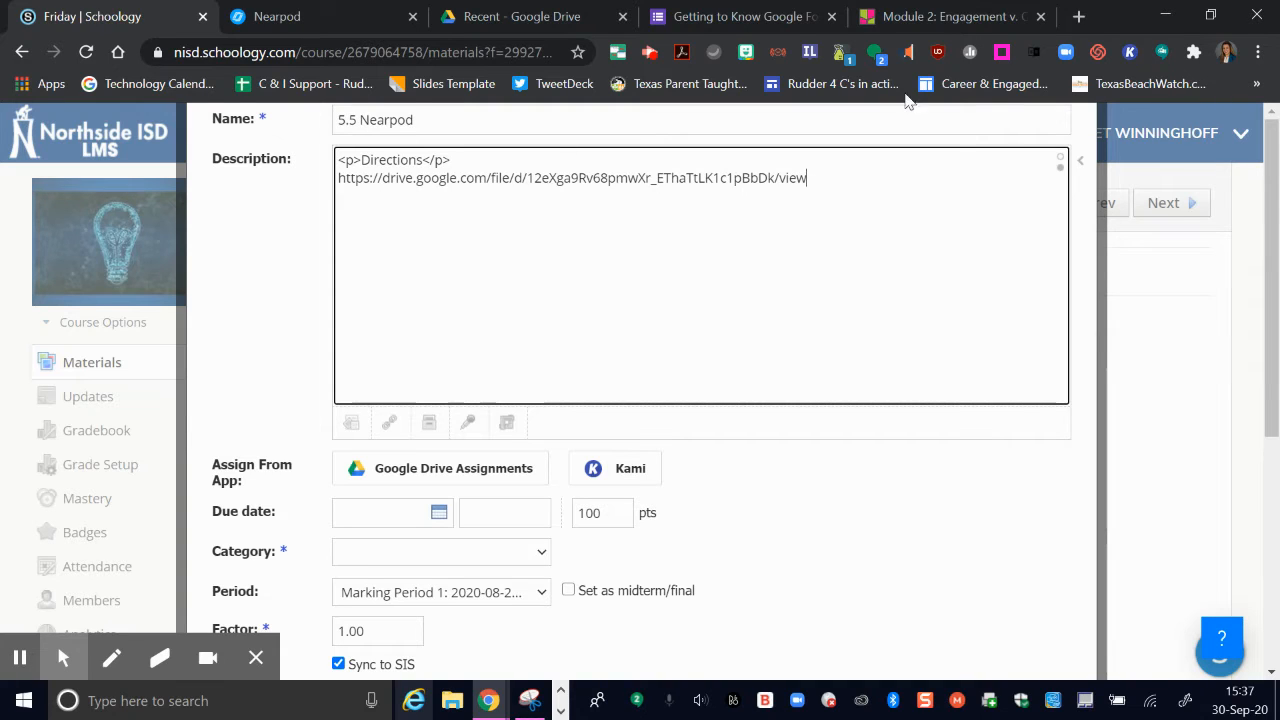
click(1061, 162)
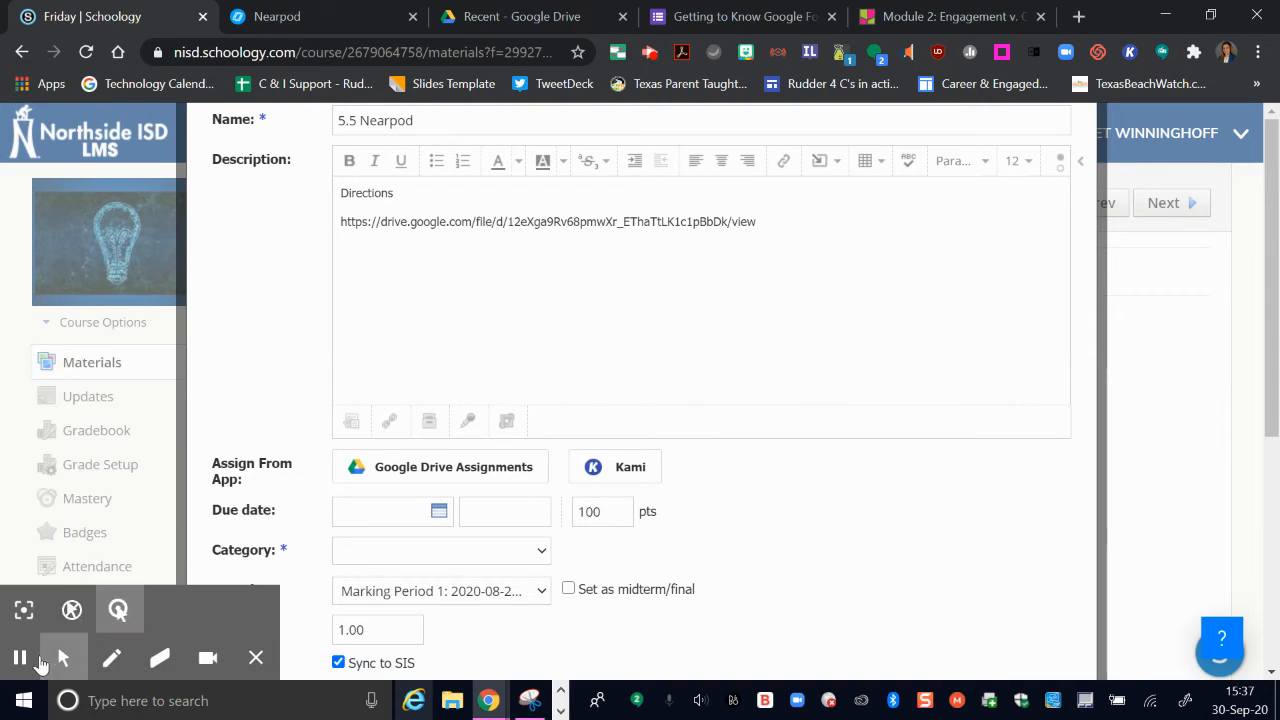
Step: Paste the Nearpod embed iframe below Directions in the HTML source and switch back to visual view
click(20, 663)
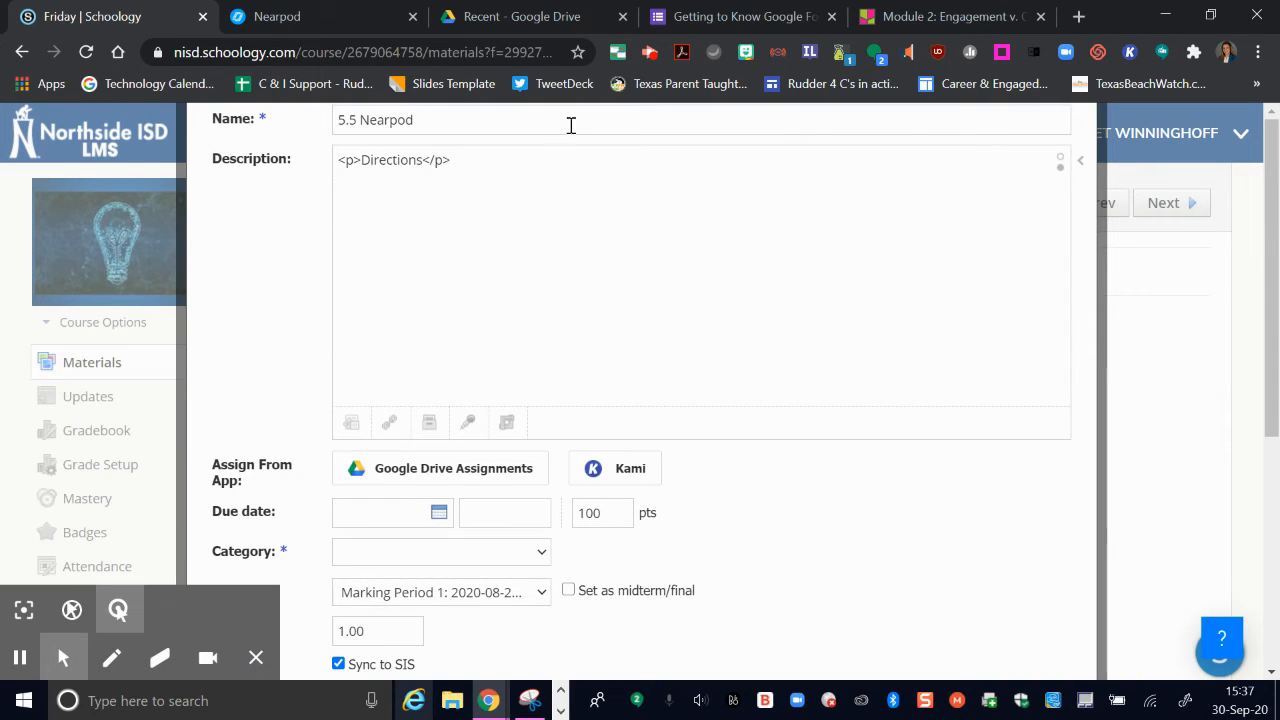
click(487, 195)
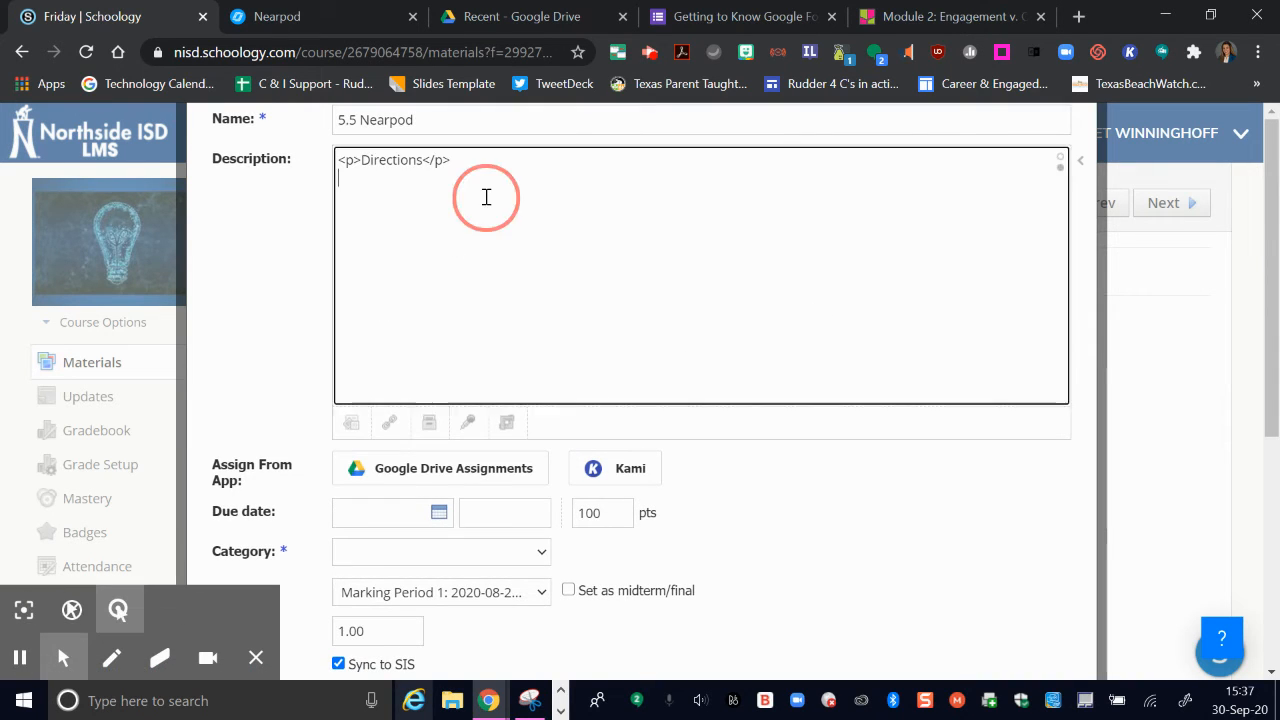
key(ctrl+v)
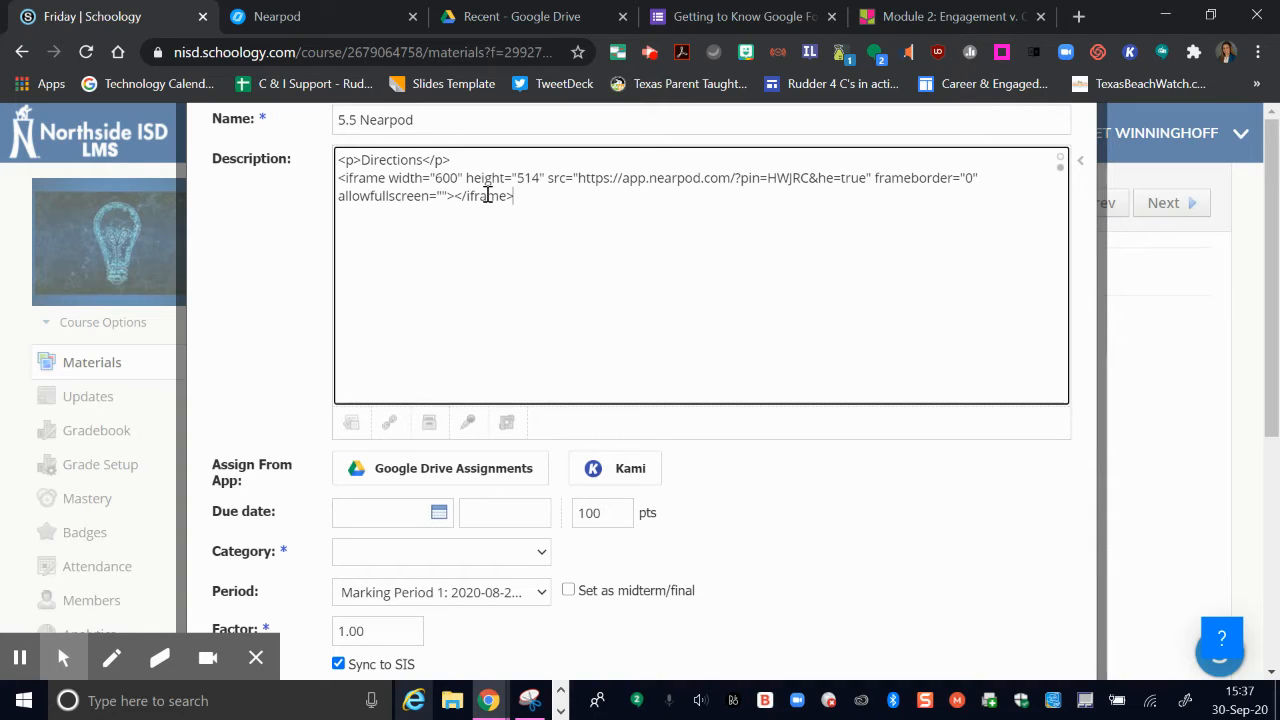
click(1061, 163)
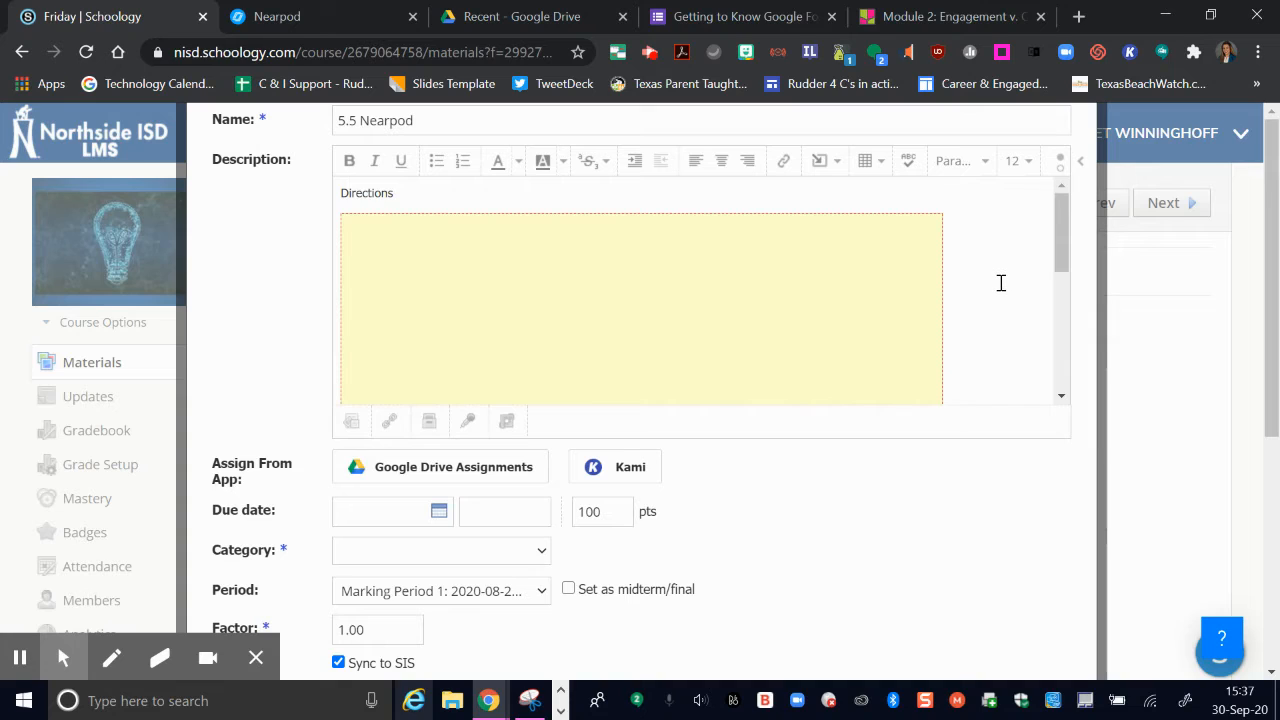
scroll(1000, 283, down, 5)
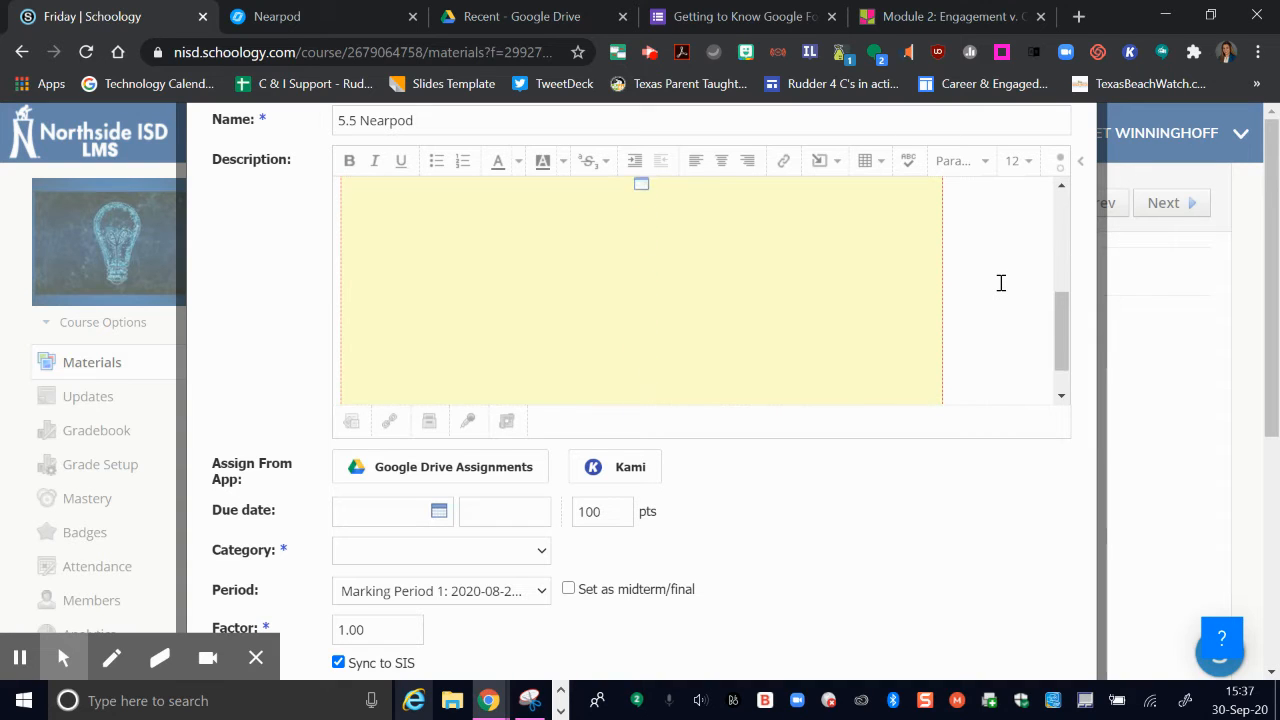
scroll(1000, 283, up, 5)
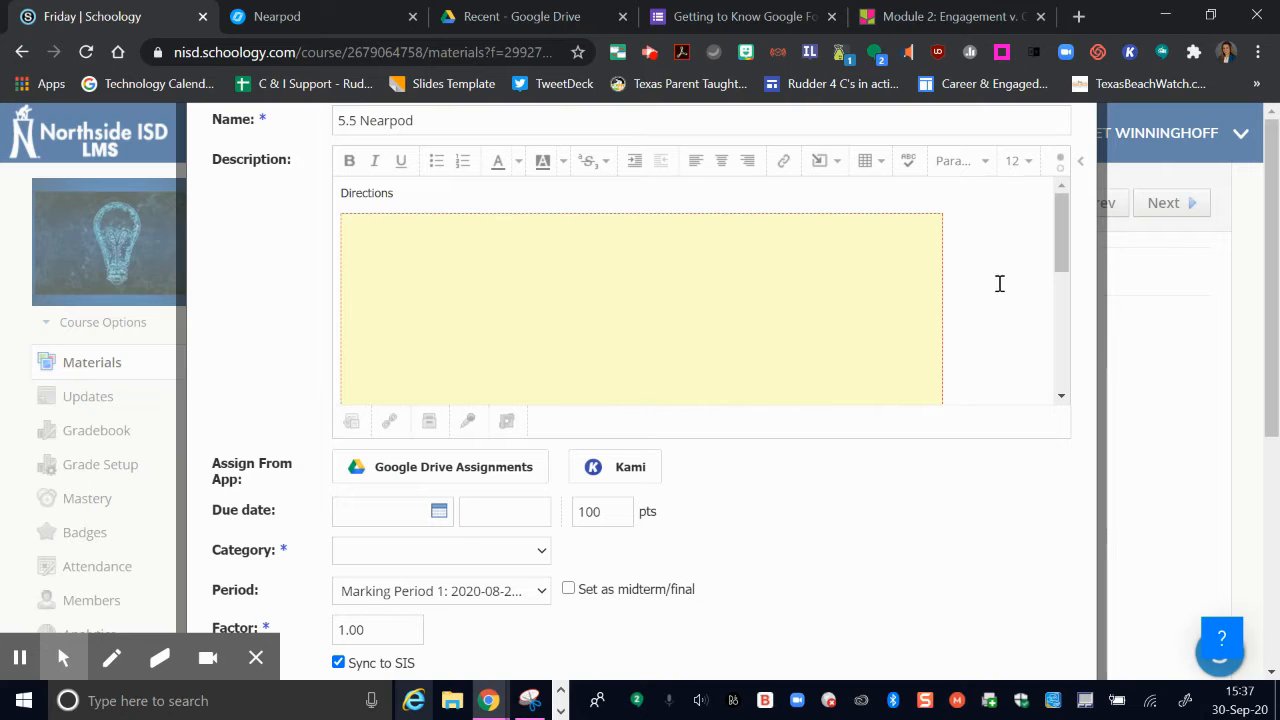
Step: Set the due date to October 2, 2020 and the category to Formative
click(435, 511)
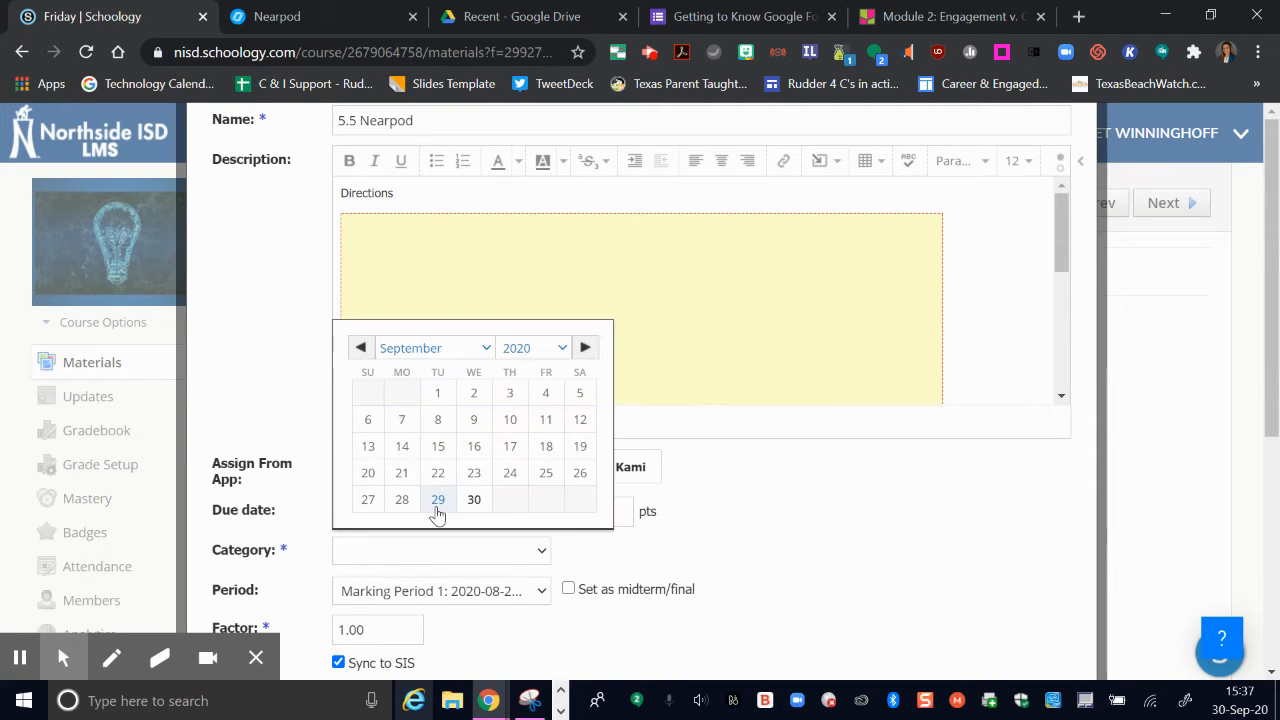
click(585, 347)
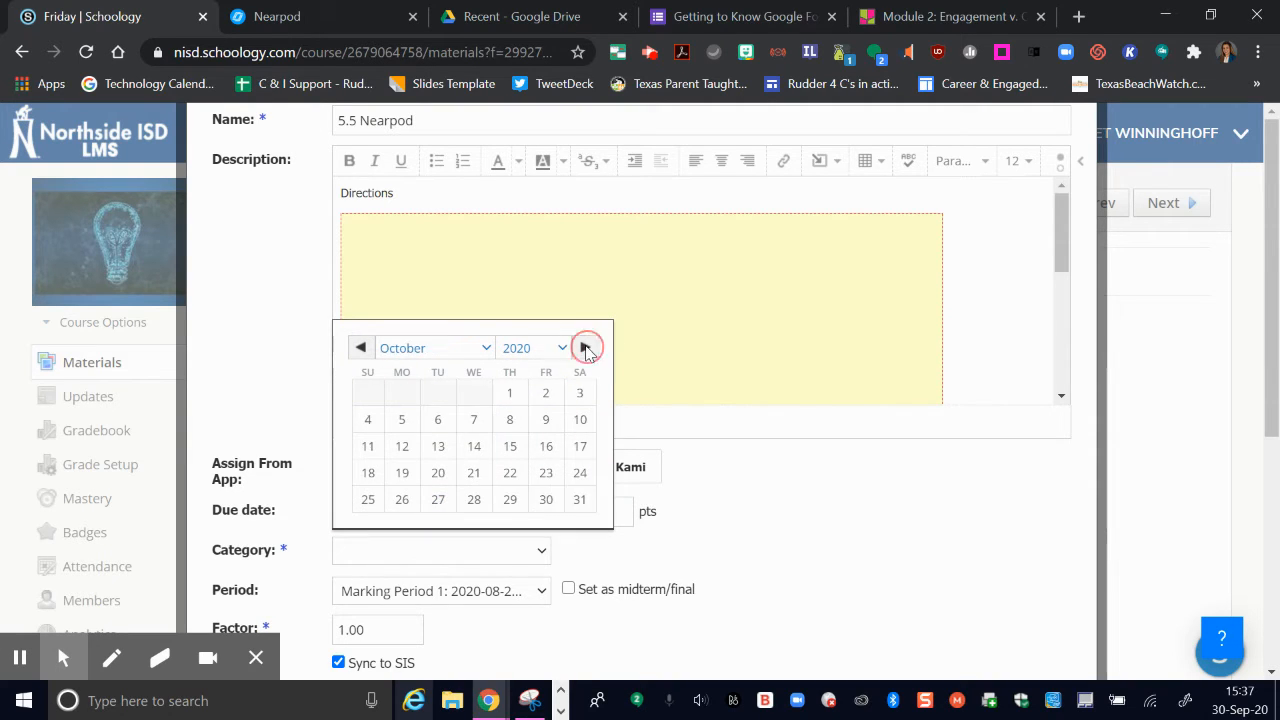
click(546, 394)
click(472, 560)
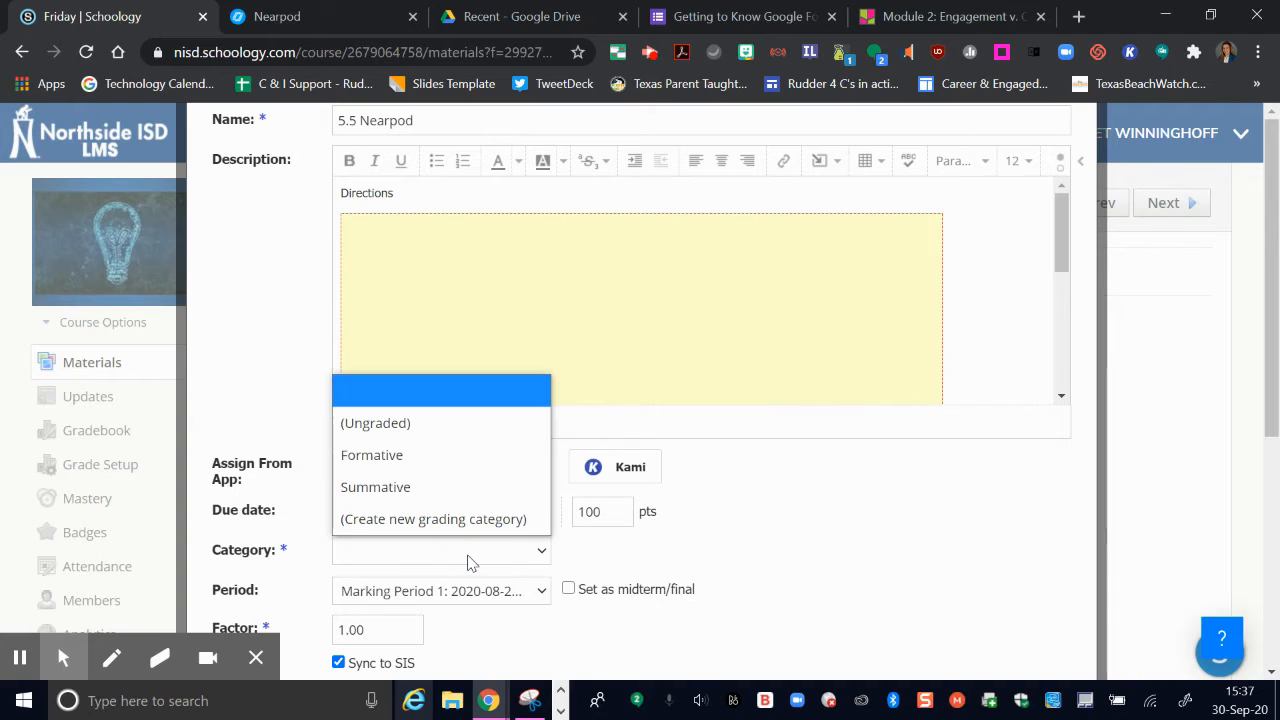
click(443, 459)
Step: Create the 5.5 Nearpod assignment
scroll(738, 529, down, 3)
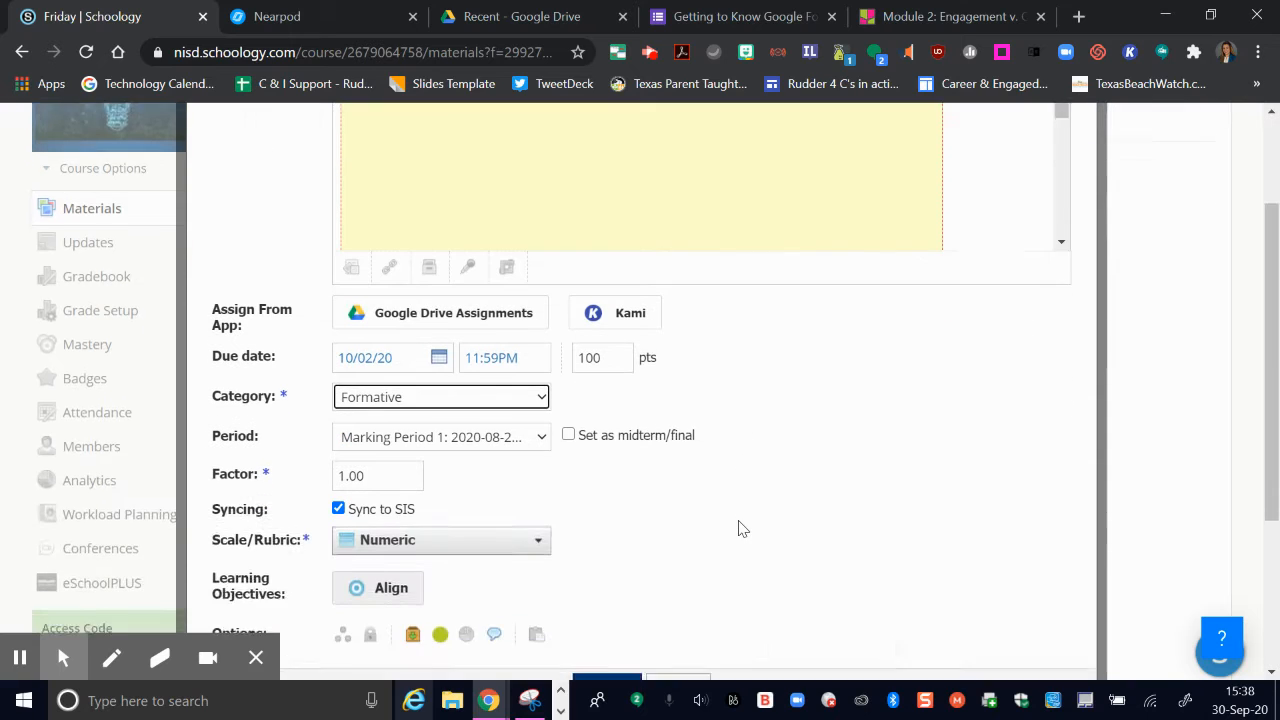
scroll(738, 529, down, 1)
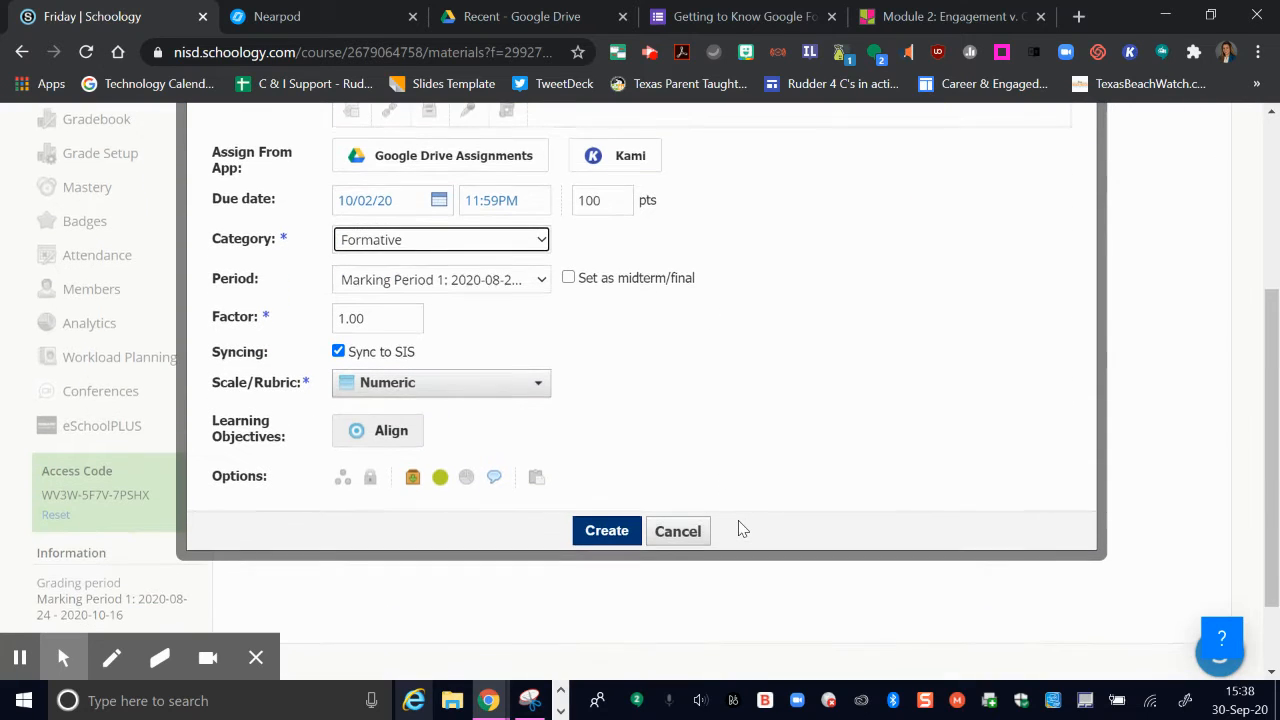
click(606, 533)
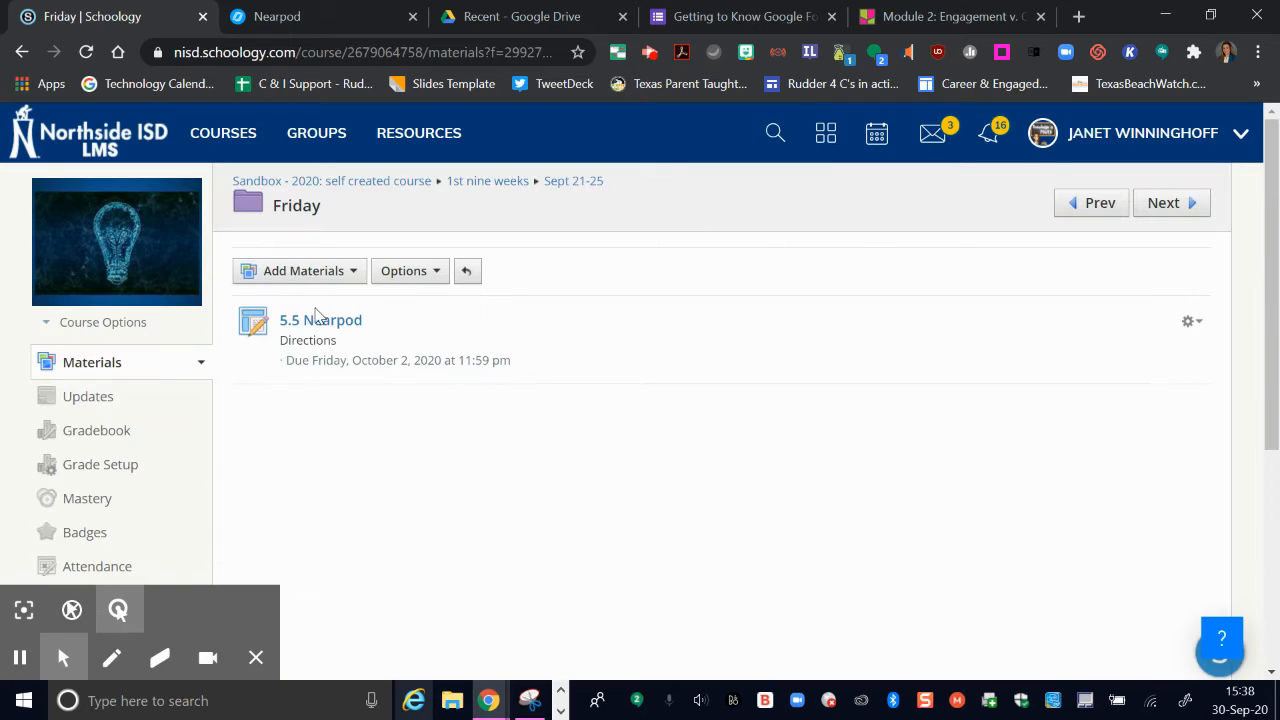
Step: Open the 5.5 Nearpod assignment to review the embedded lesson, then return to the Friday folder
click(316, 321)
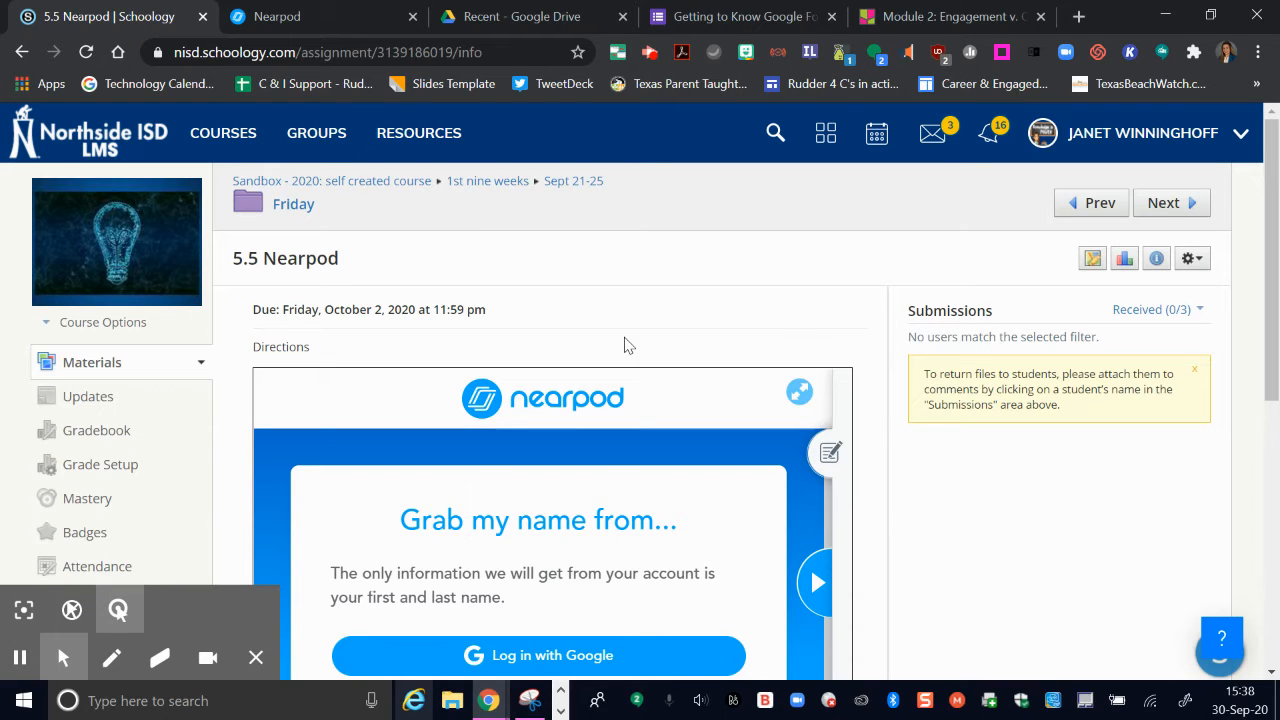
scroll(888, 387, down, 1)
scroll(888, 387, down, 1)
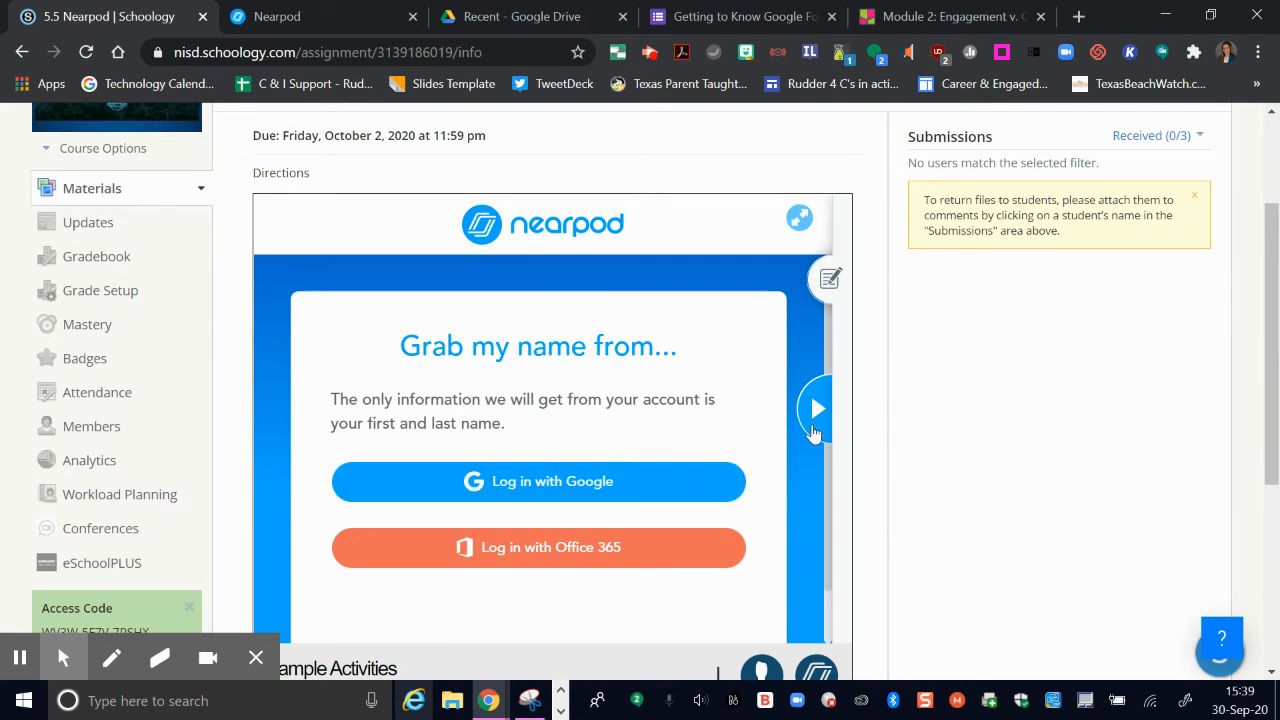
scroll(869, 471, down, 2)
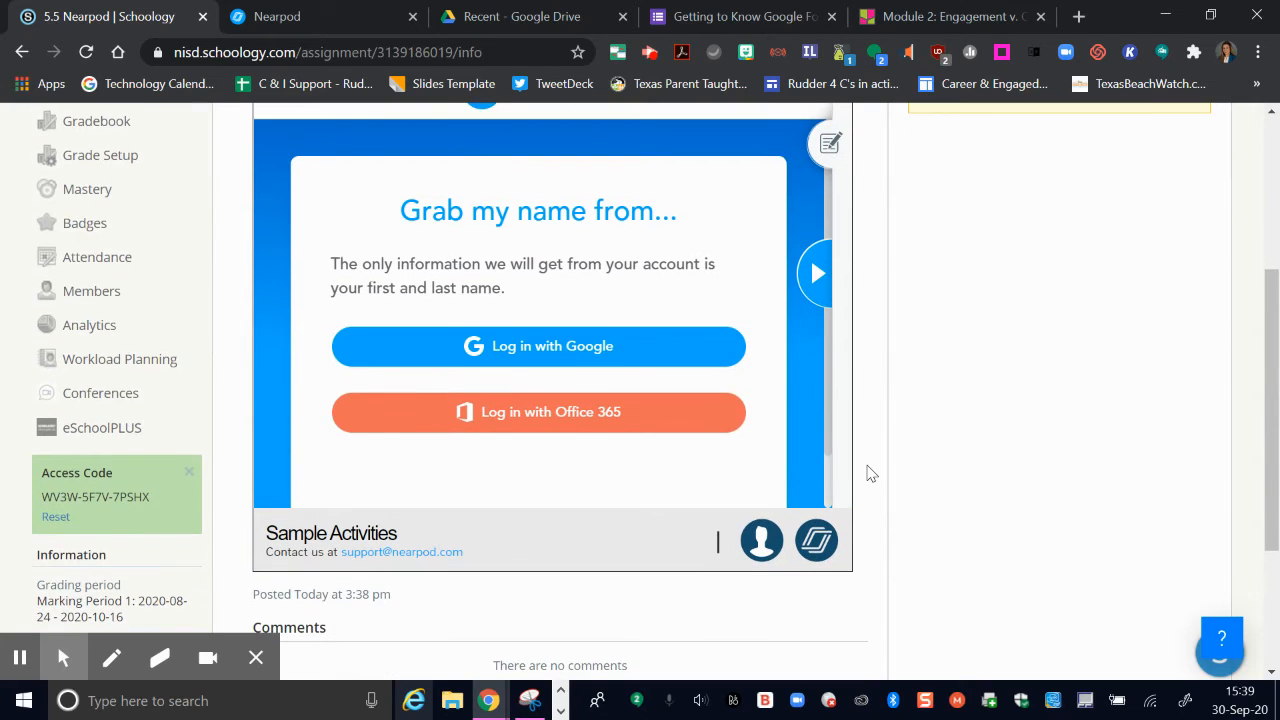
scroll(868, 473, up, 2)
scroll(869, 473, up, 2)
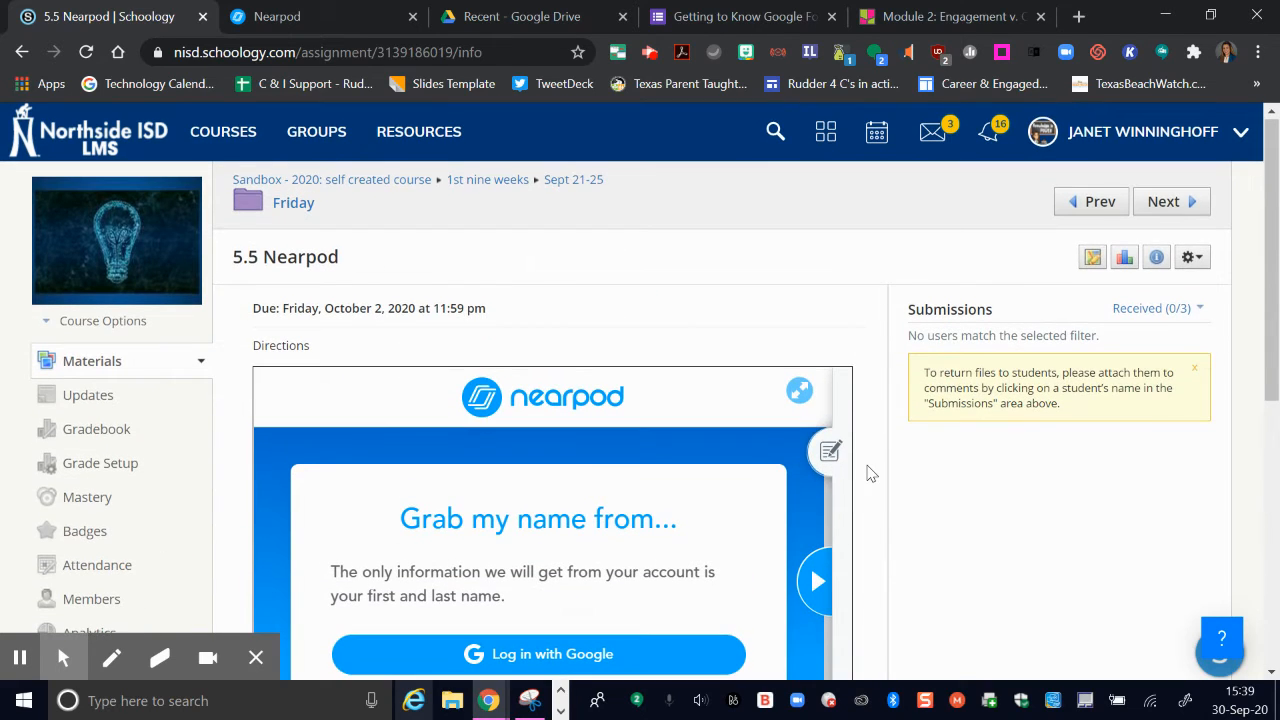
click(294, 205)
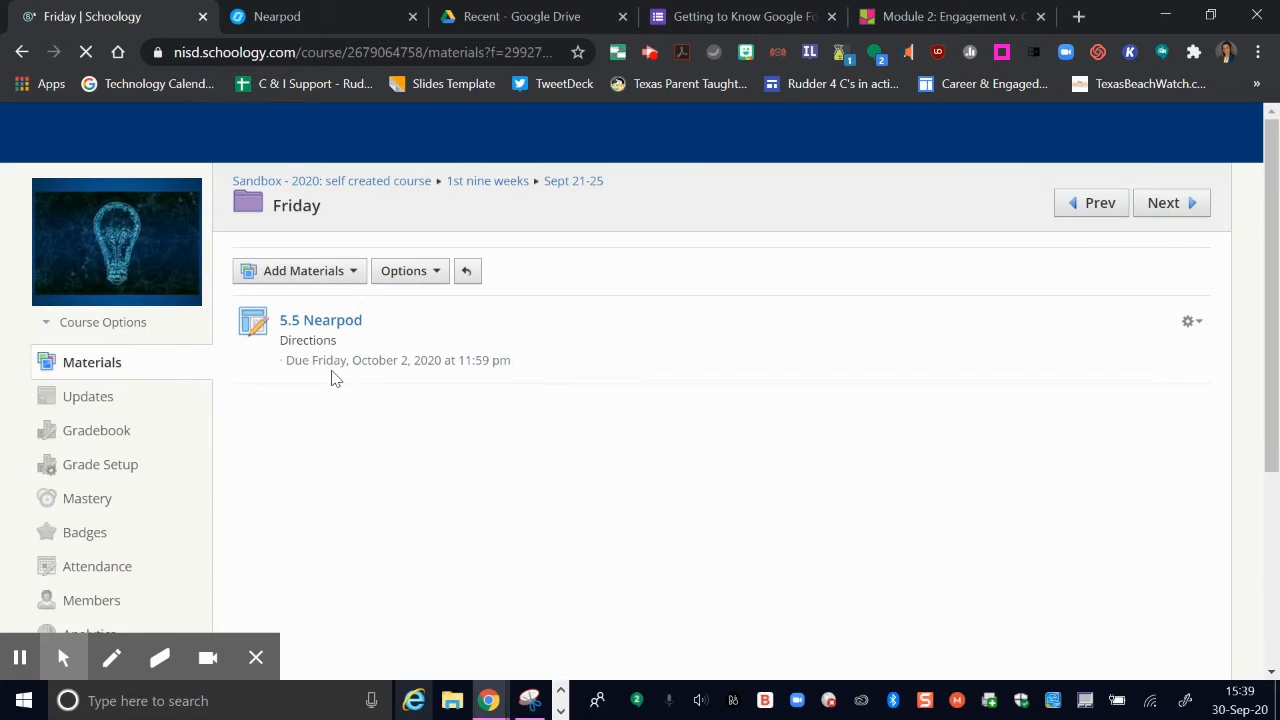
Step: Add a page titled 5.5 Google Form with the text Include Directions, and switch its editor to HTML view
click(355, 272)
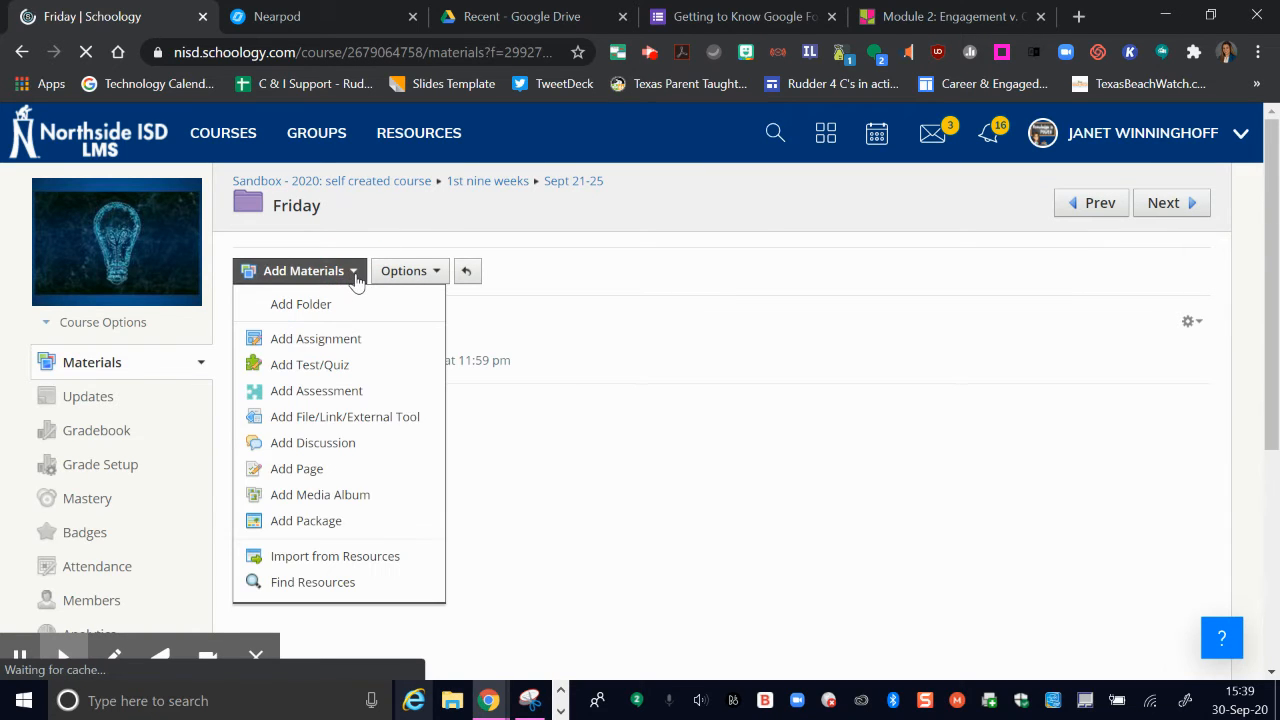
click(315, 472)
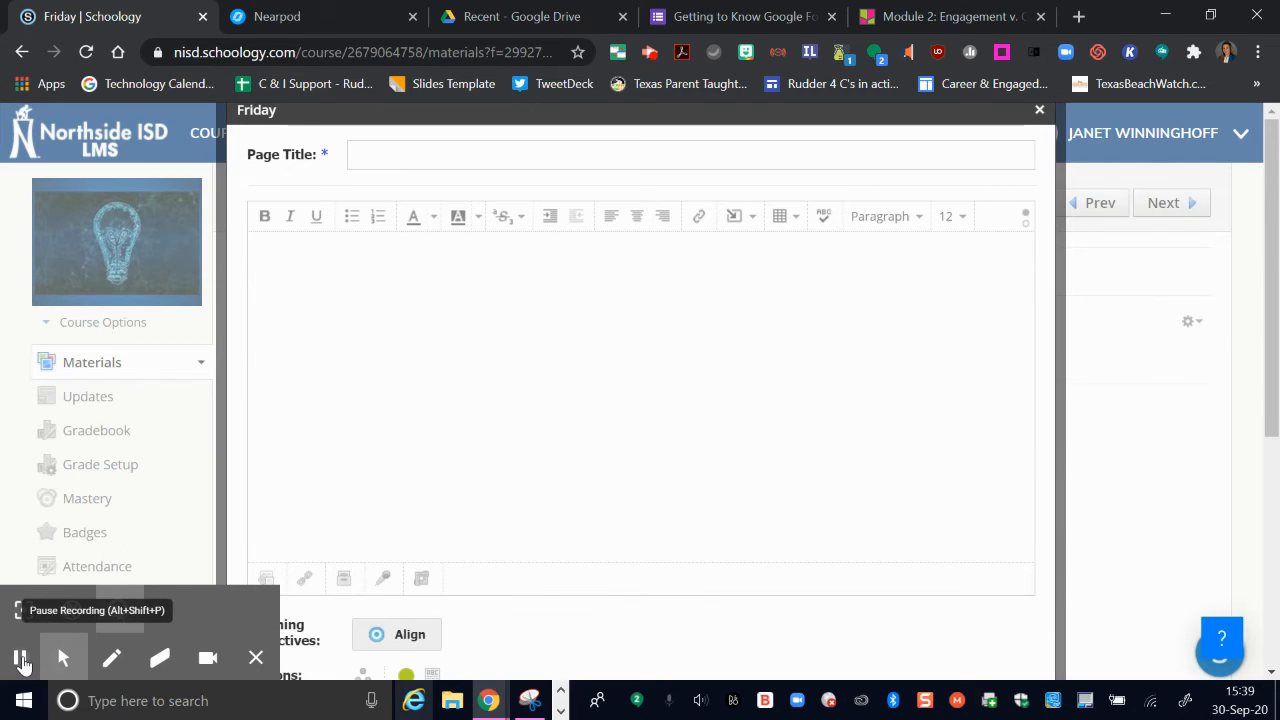
click(19, 657)
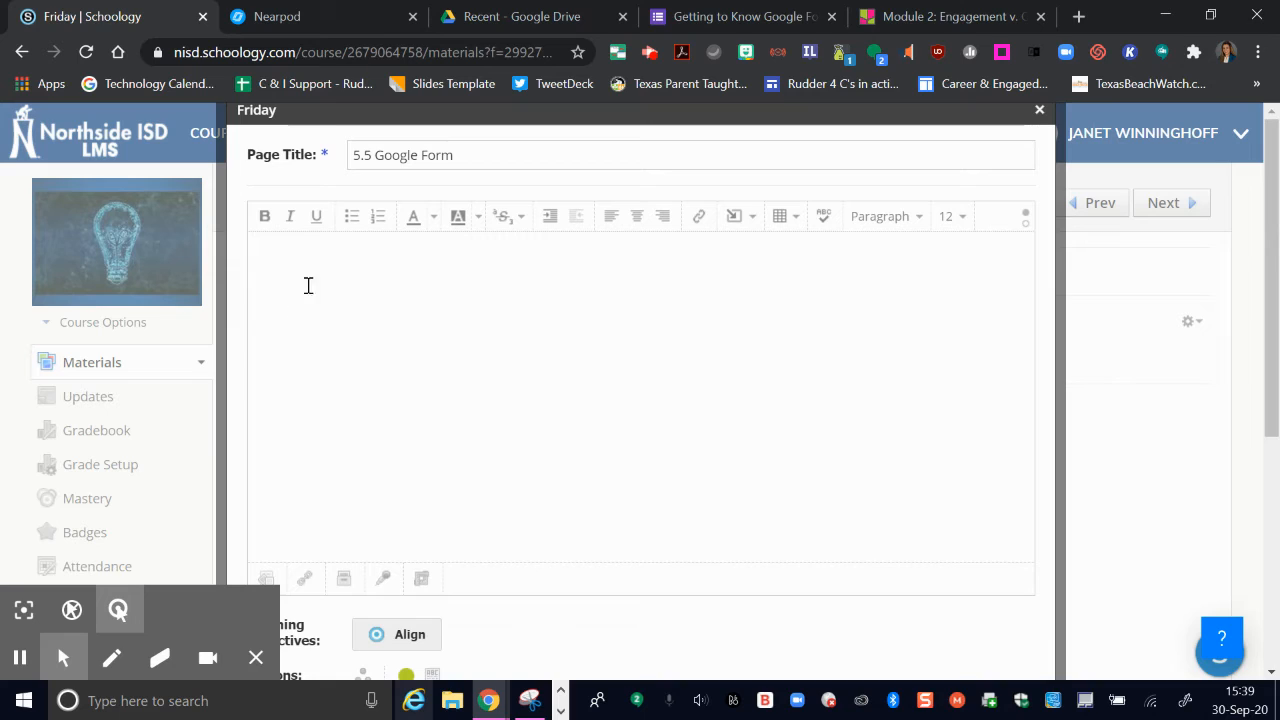
click(315, 261)
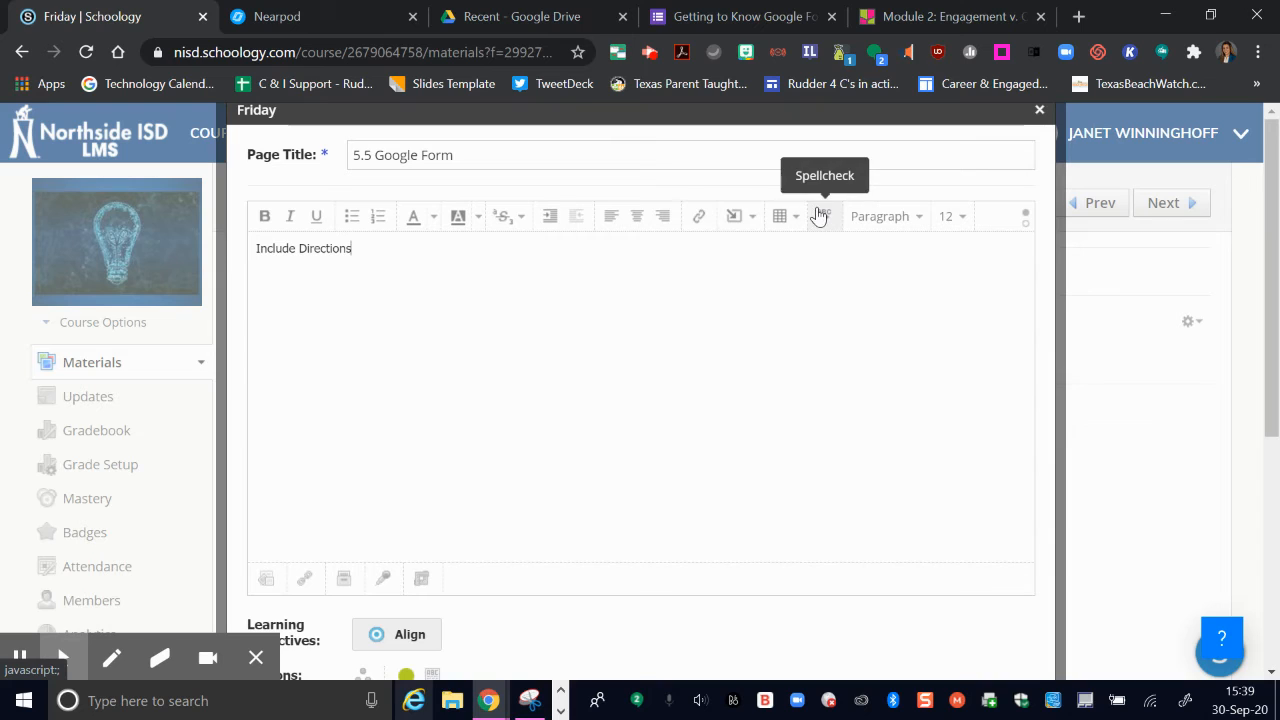
click(1026, 230)
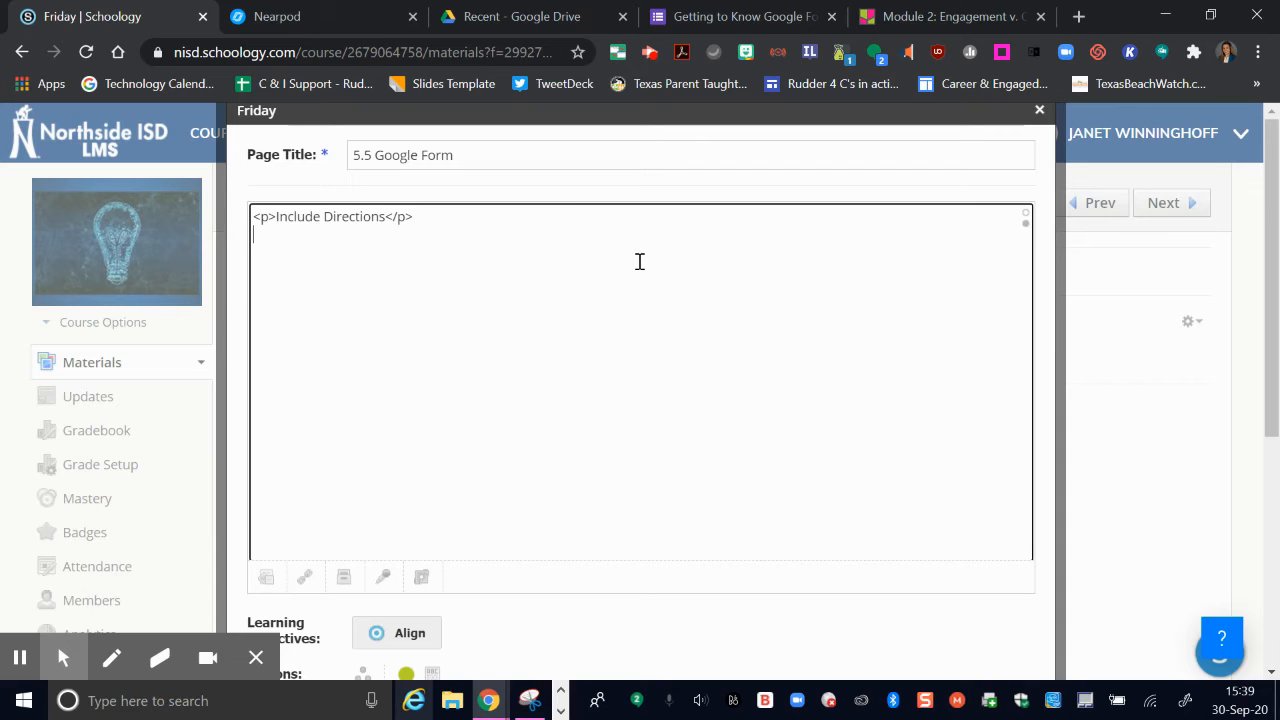
Step: Copy the Google Form's embed HTML code from the form's send options
click(712, 17)
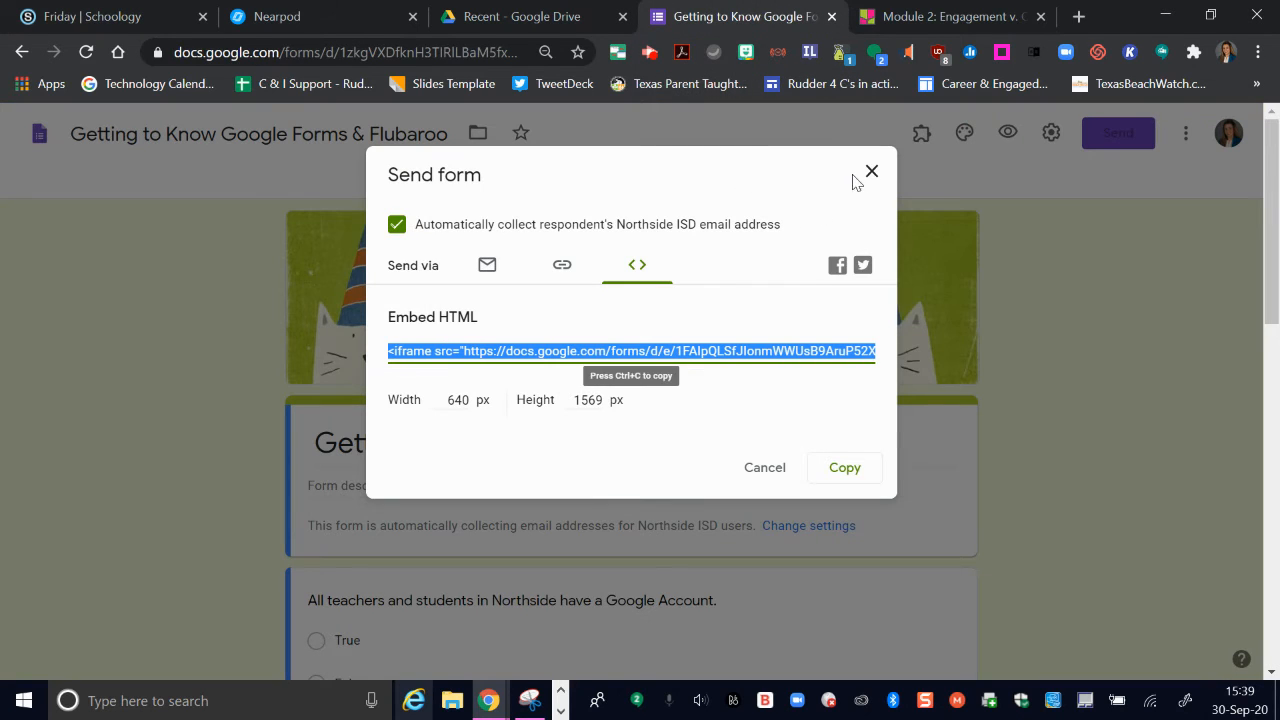
click(871, 174)
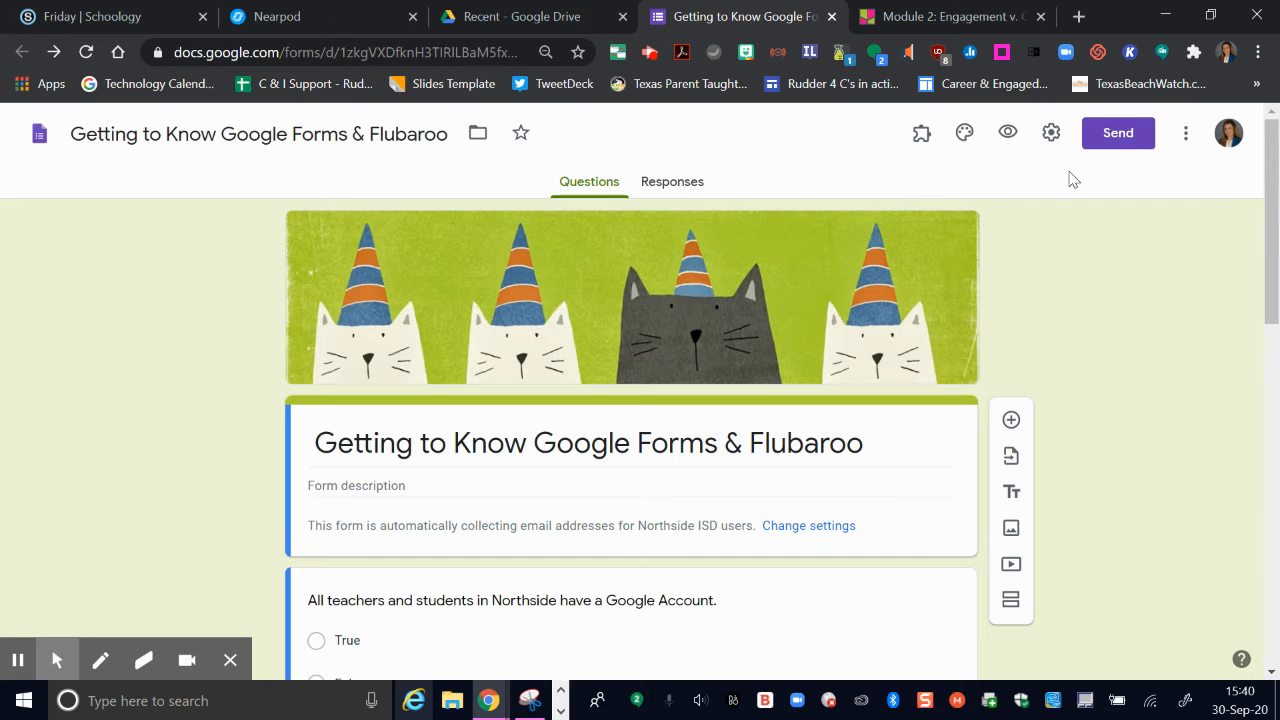
click(1120, 140)
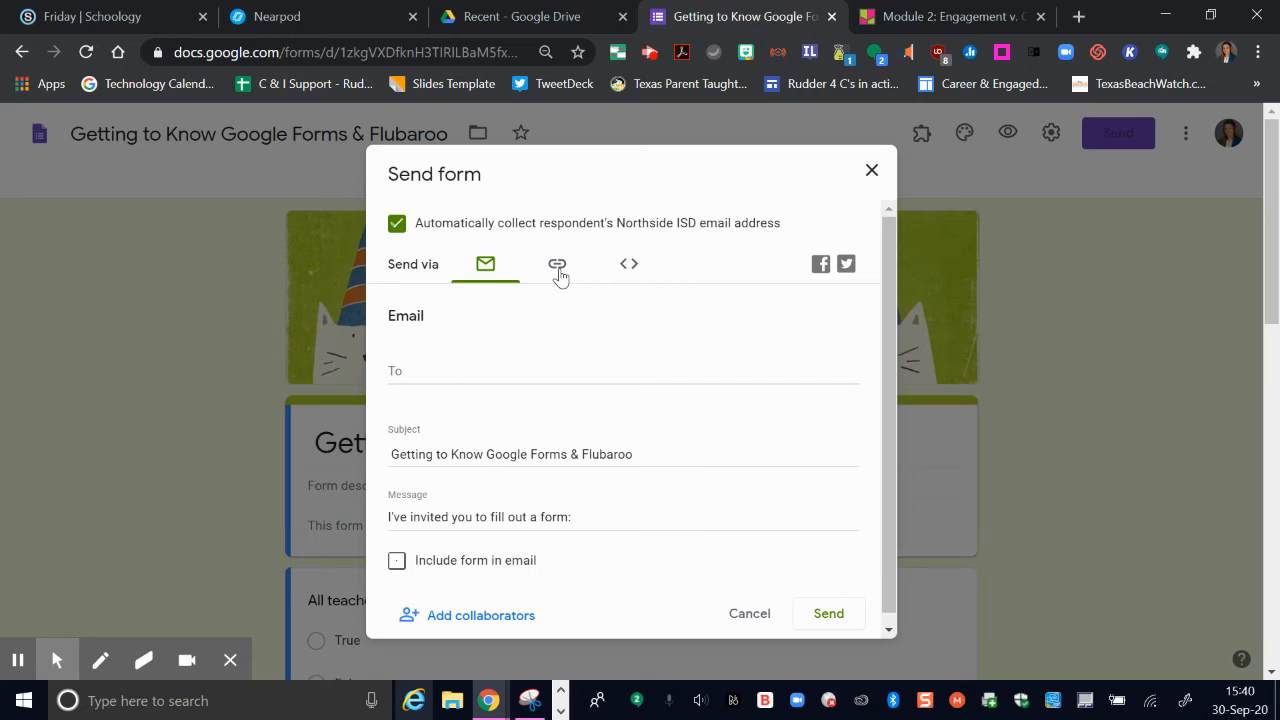
click(631, 268)
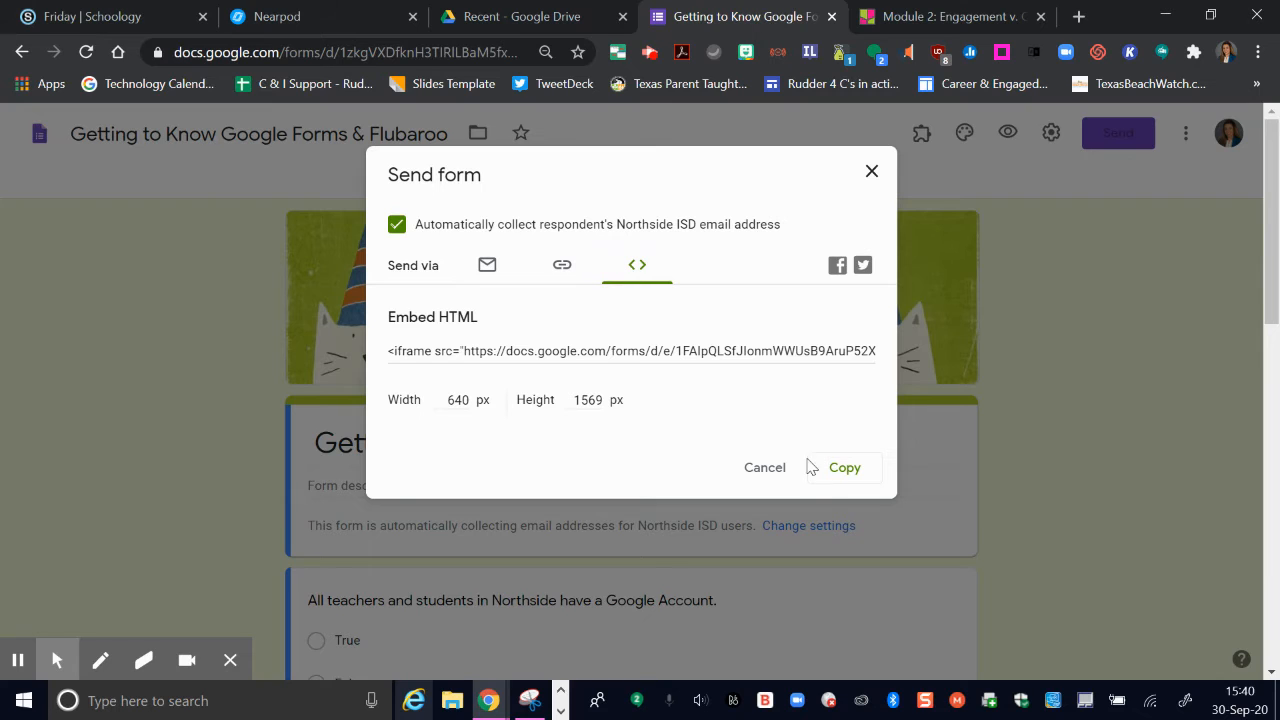
click(840, 470)
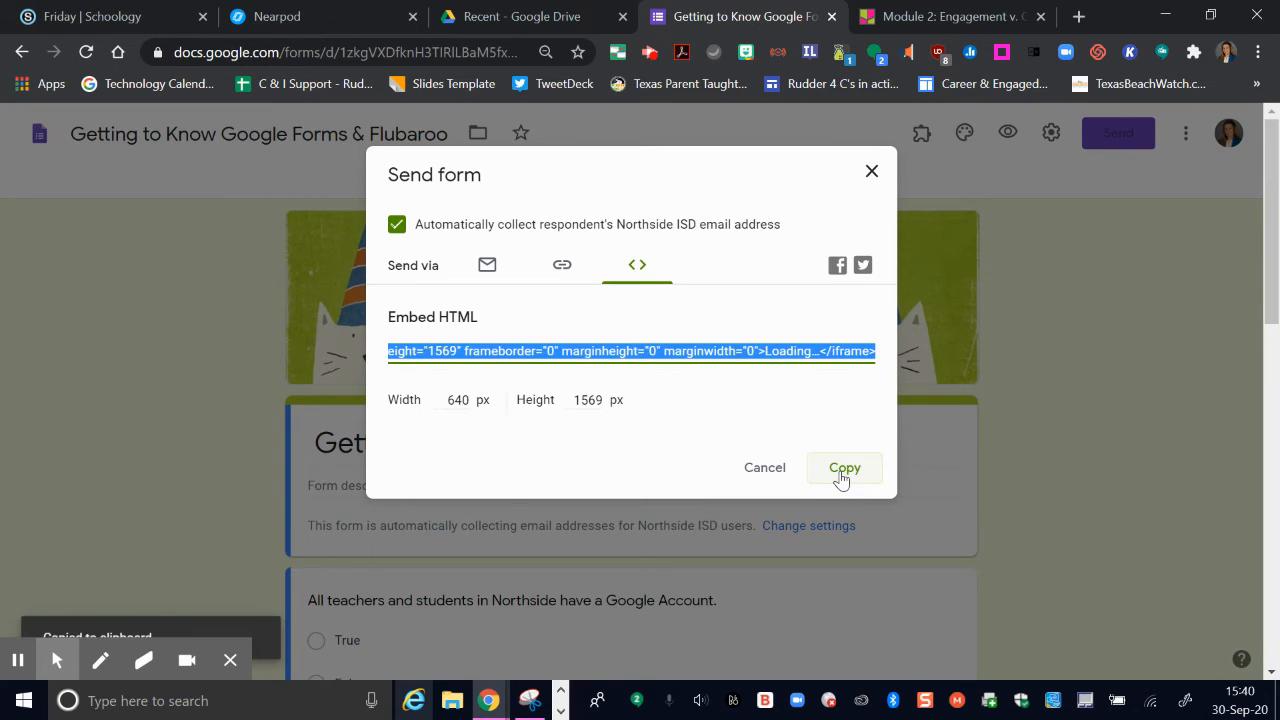
Step: Paste the form's embed code below the directions in the page's HTML and create the 5.5 Google Form page
click(68, 16)
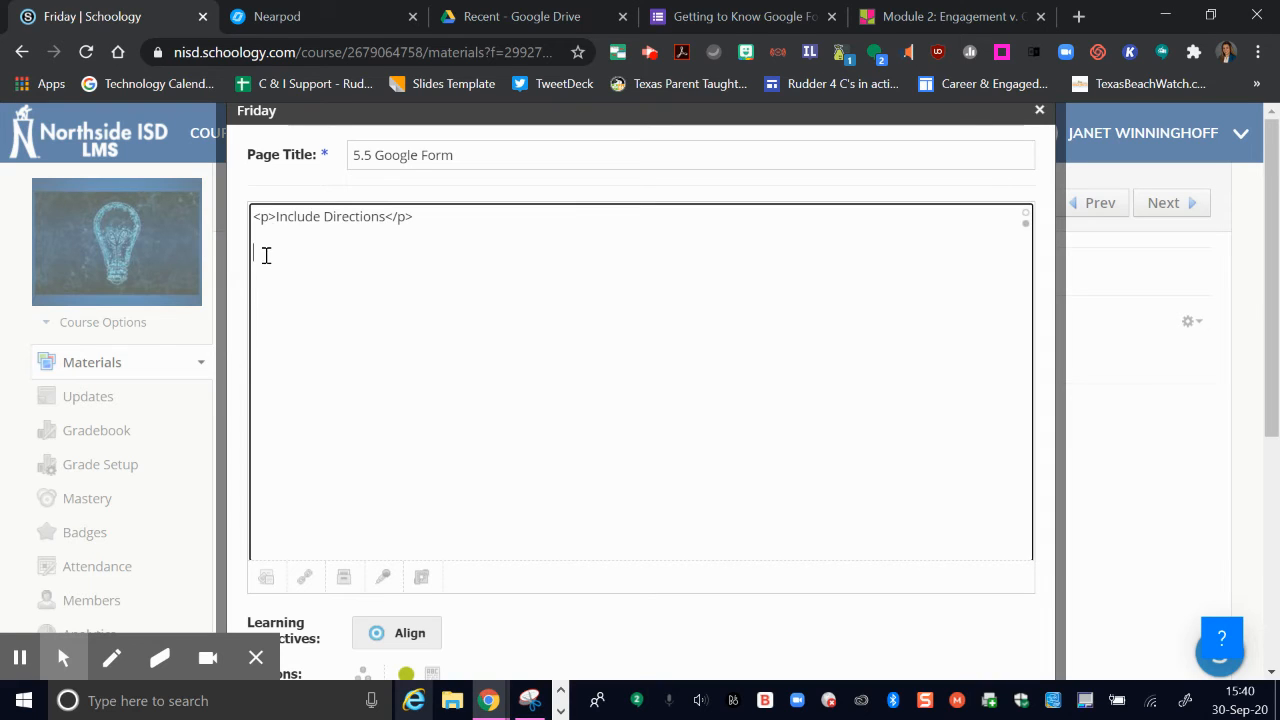
key(ctrl+v)
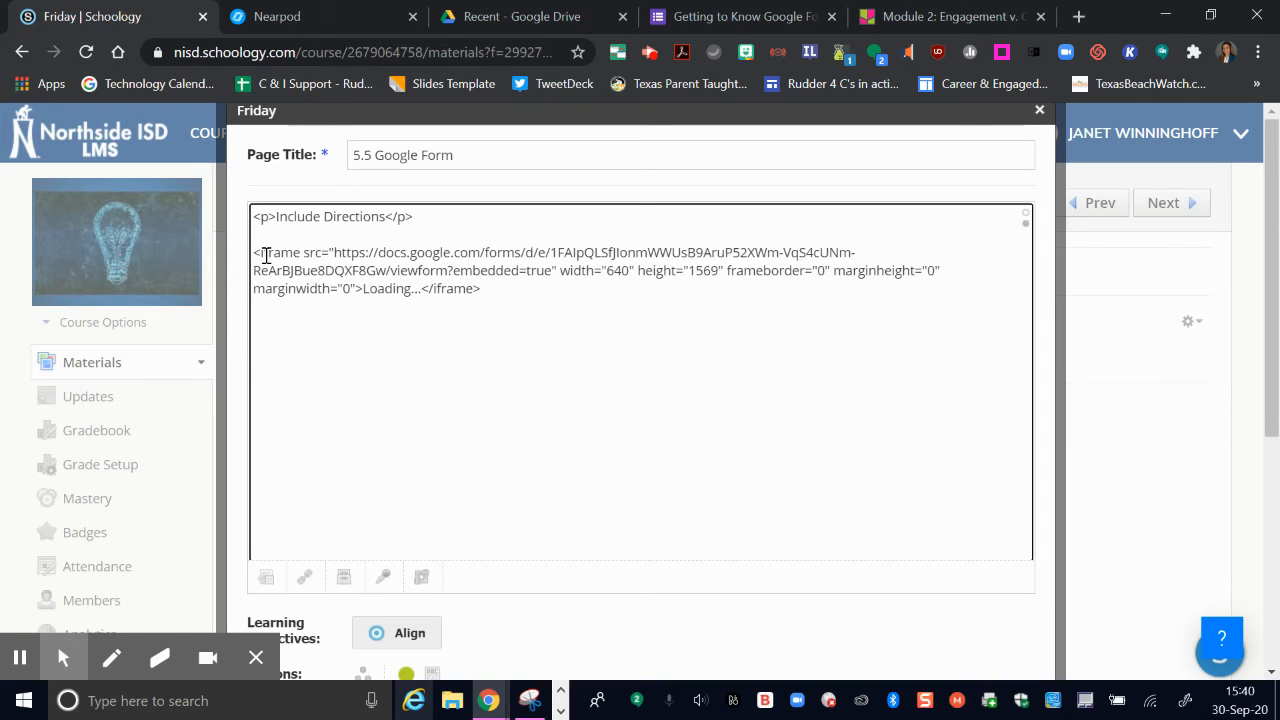
click(1025, 218)
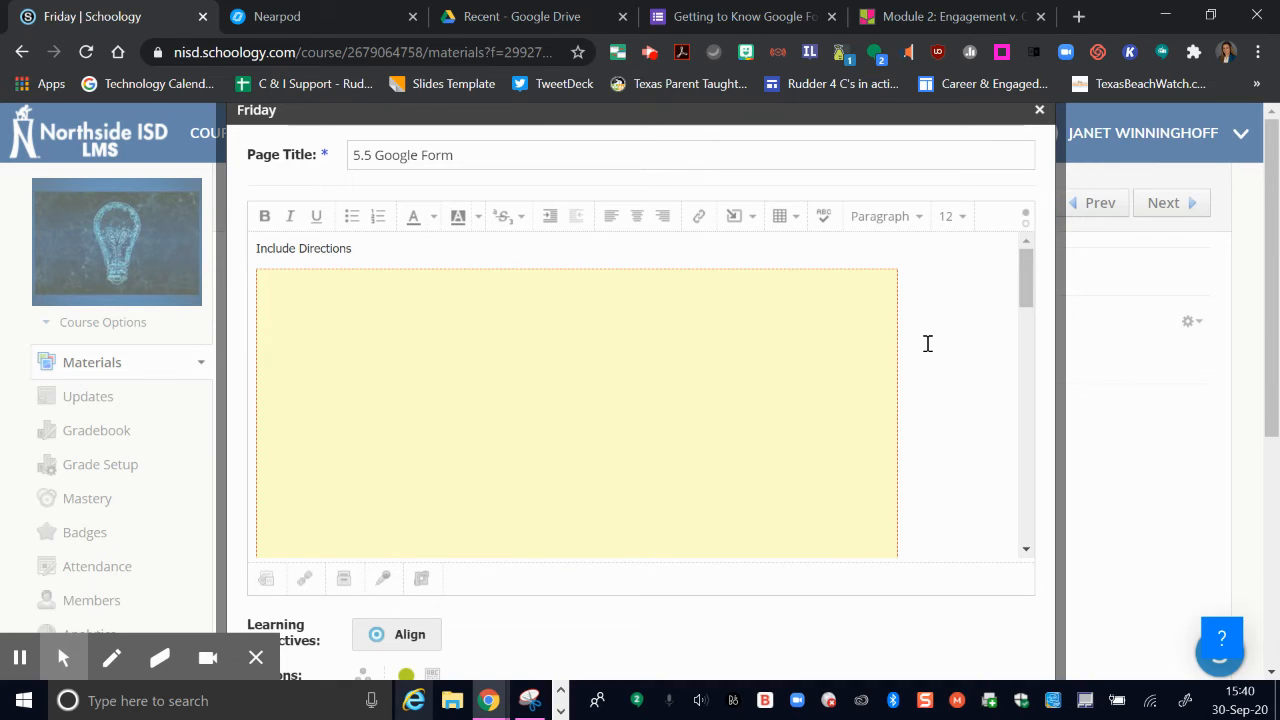
scroll(925, 355, down, 2)
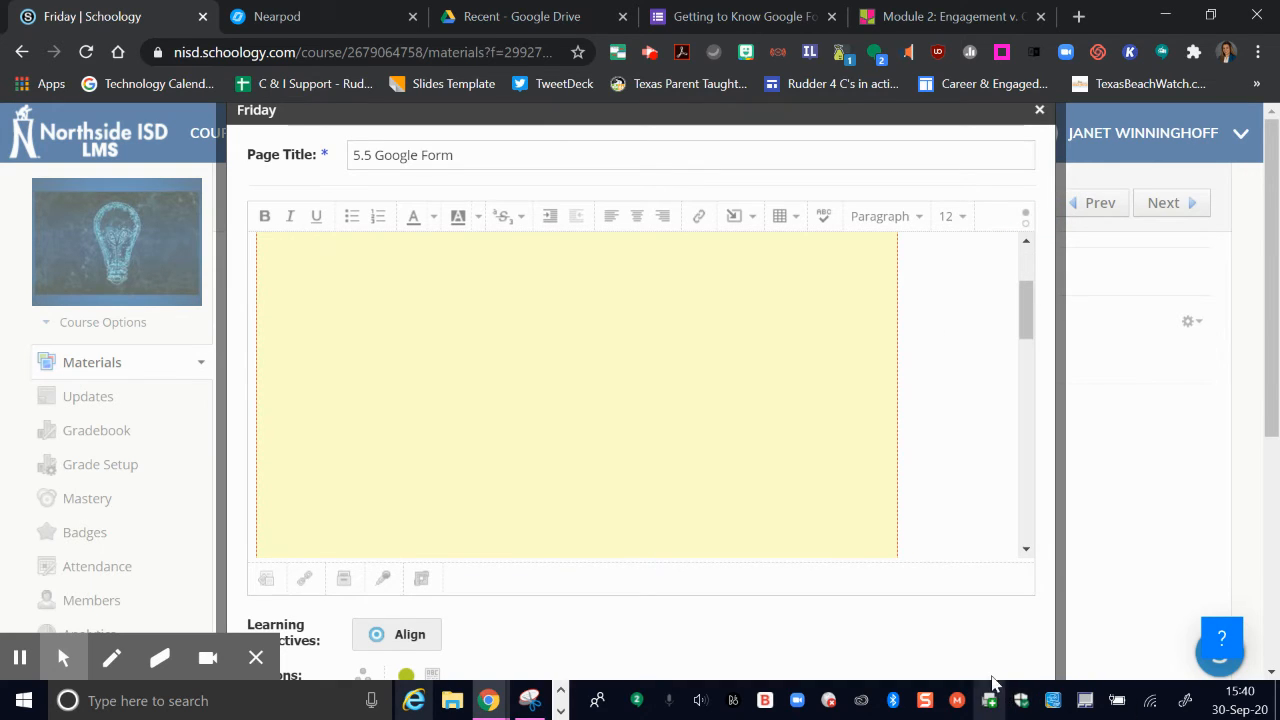
scroll(971, 666, down, 2)
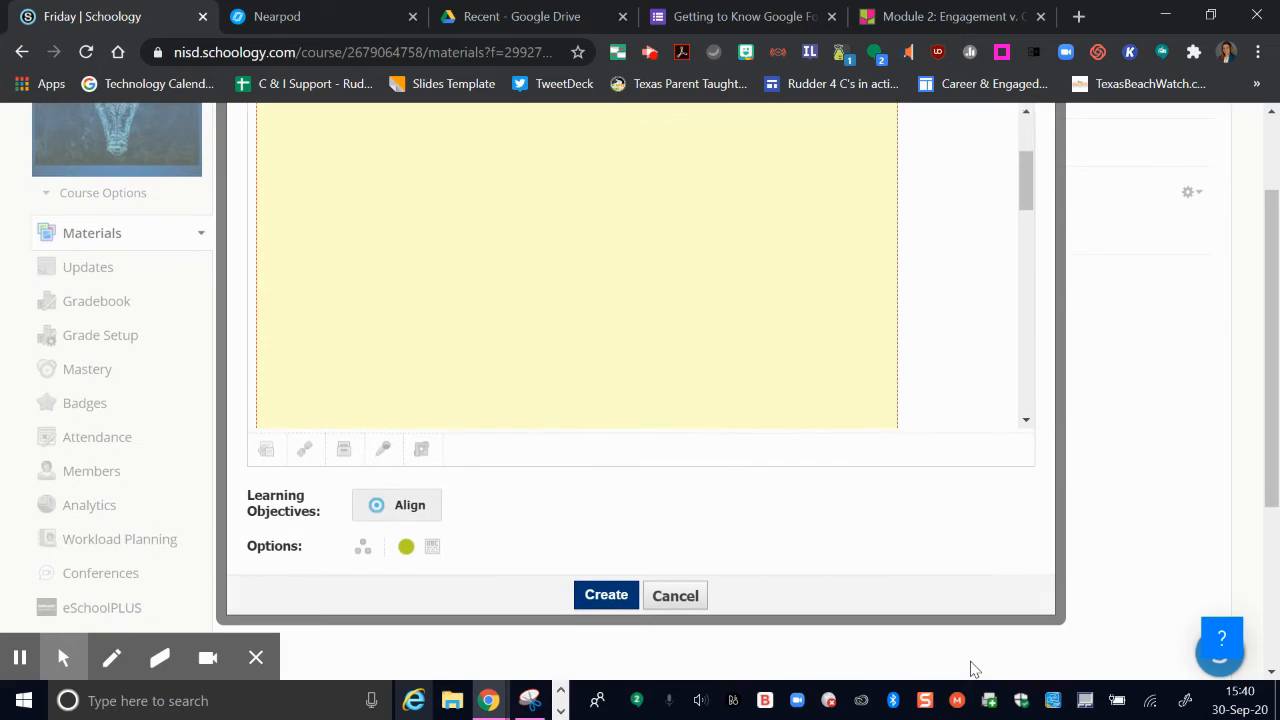
click(622, 595)
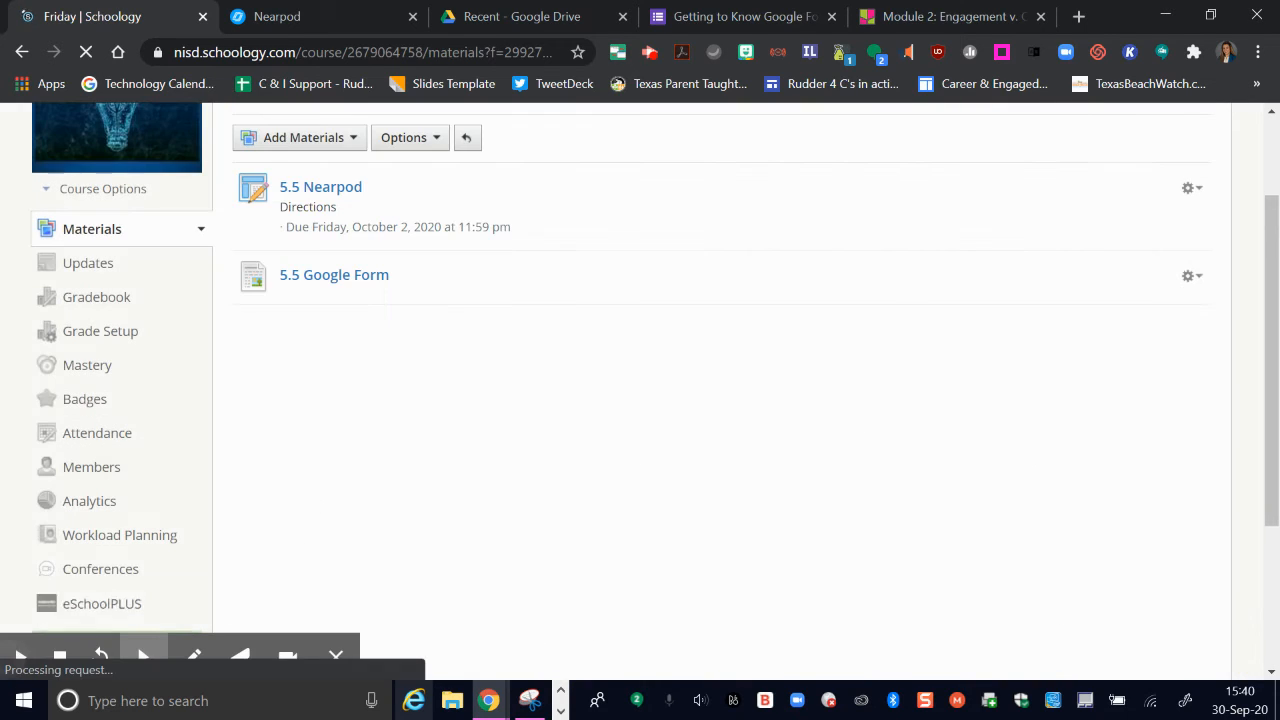
Step: Open the 5.5 Google Form page and examine the embedded form
click(366, 277)
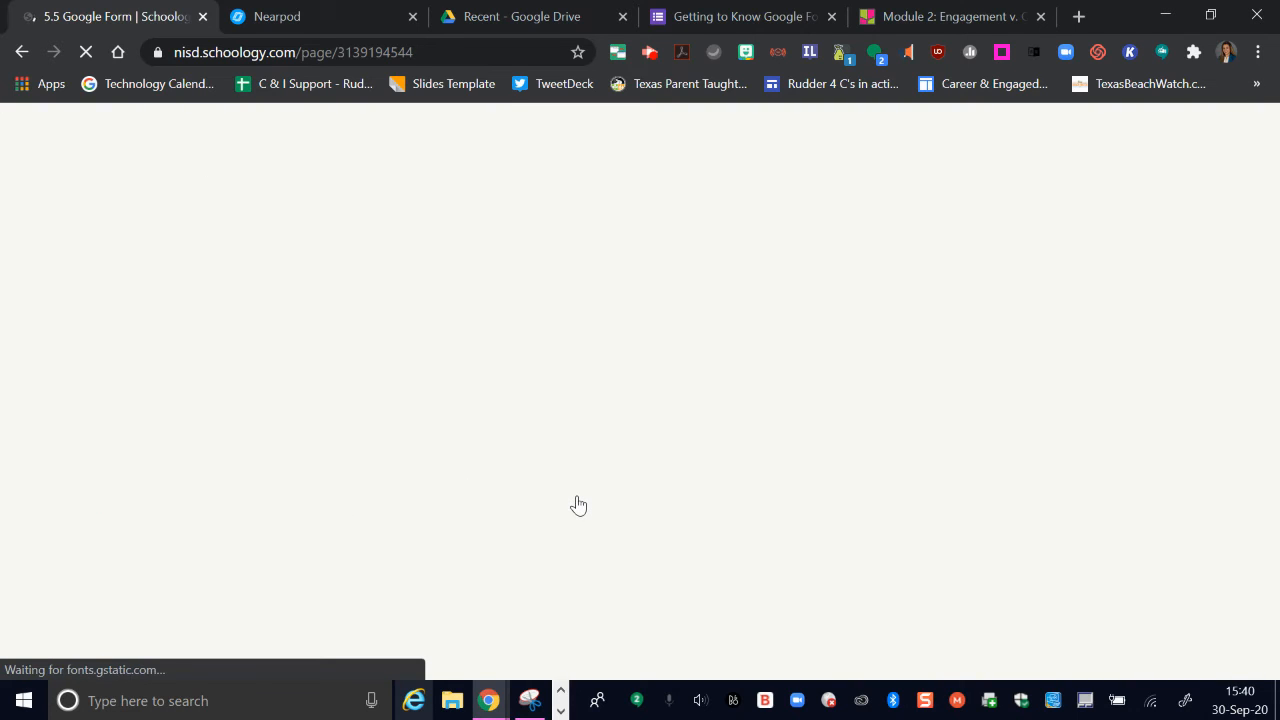
scroll(889, 406, down, 2)
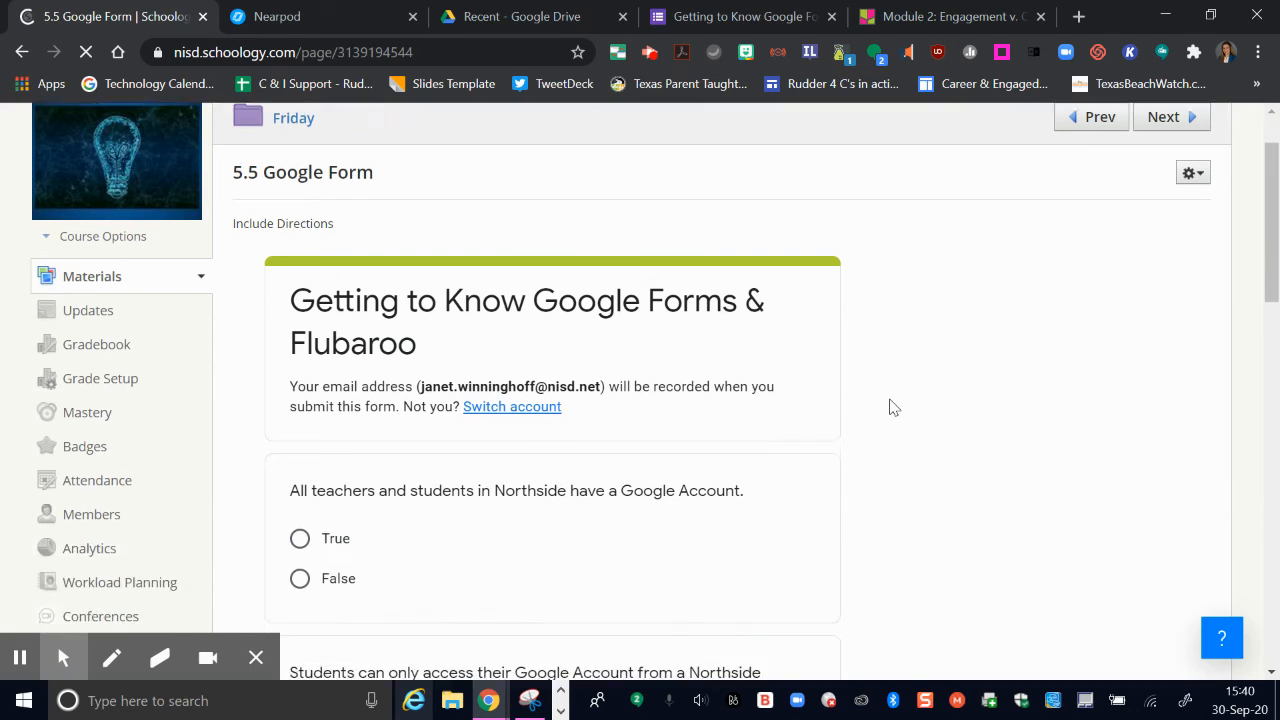
scroll(893, 407, down, 2)
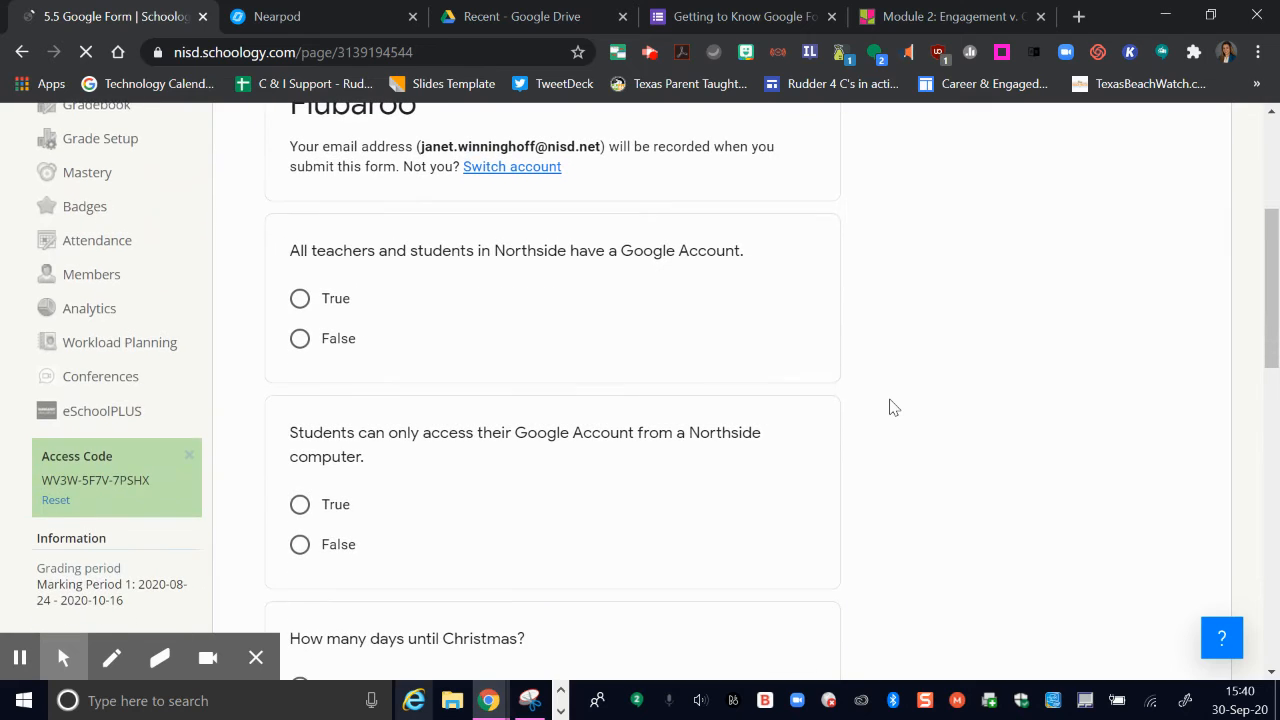
scroll(893, 407, up, 1)
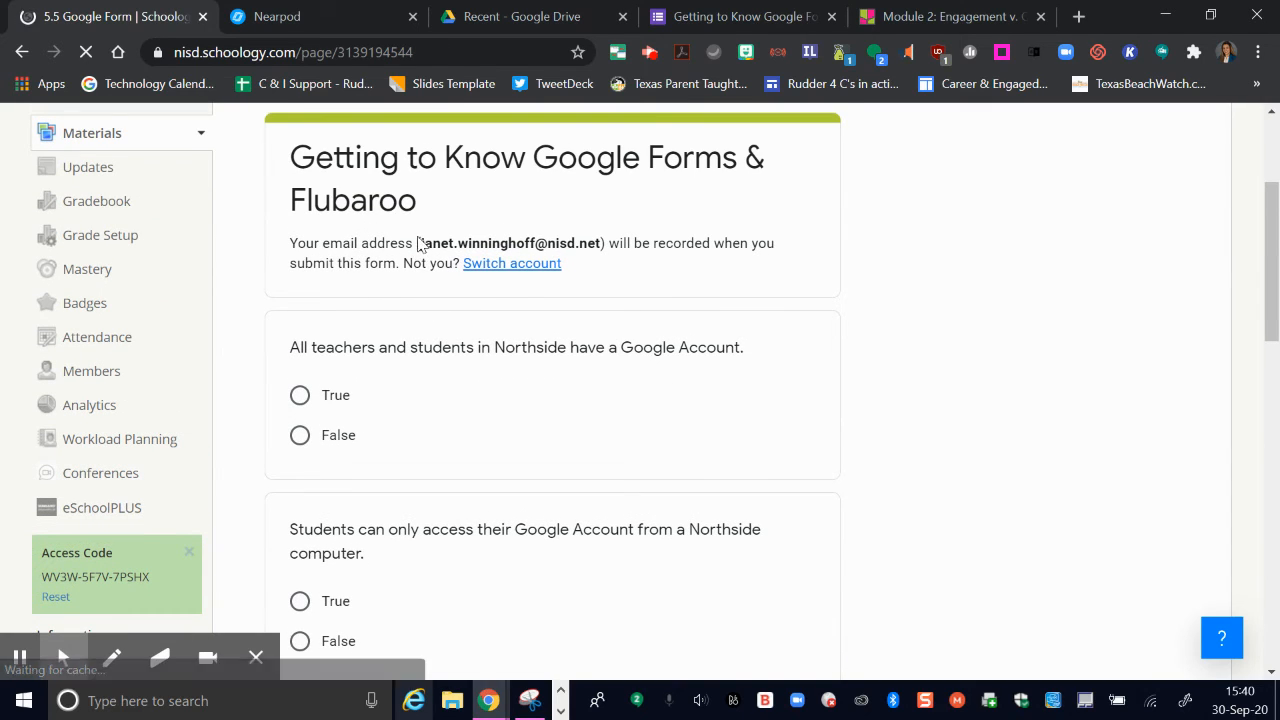
drag(417, 243, 604, 243)
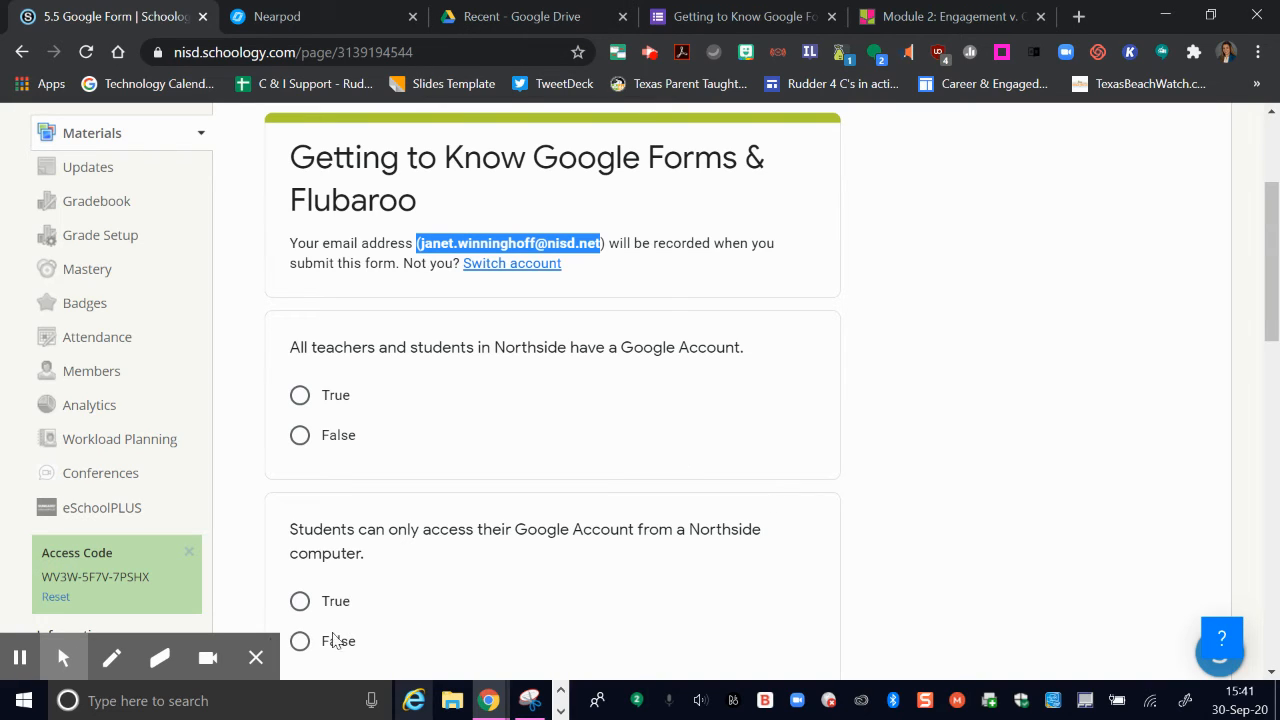
click(19, 660)
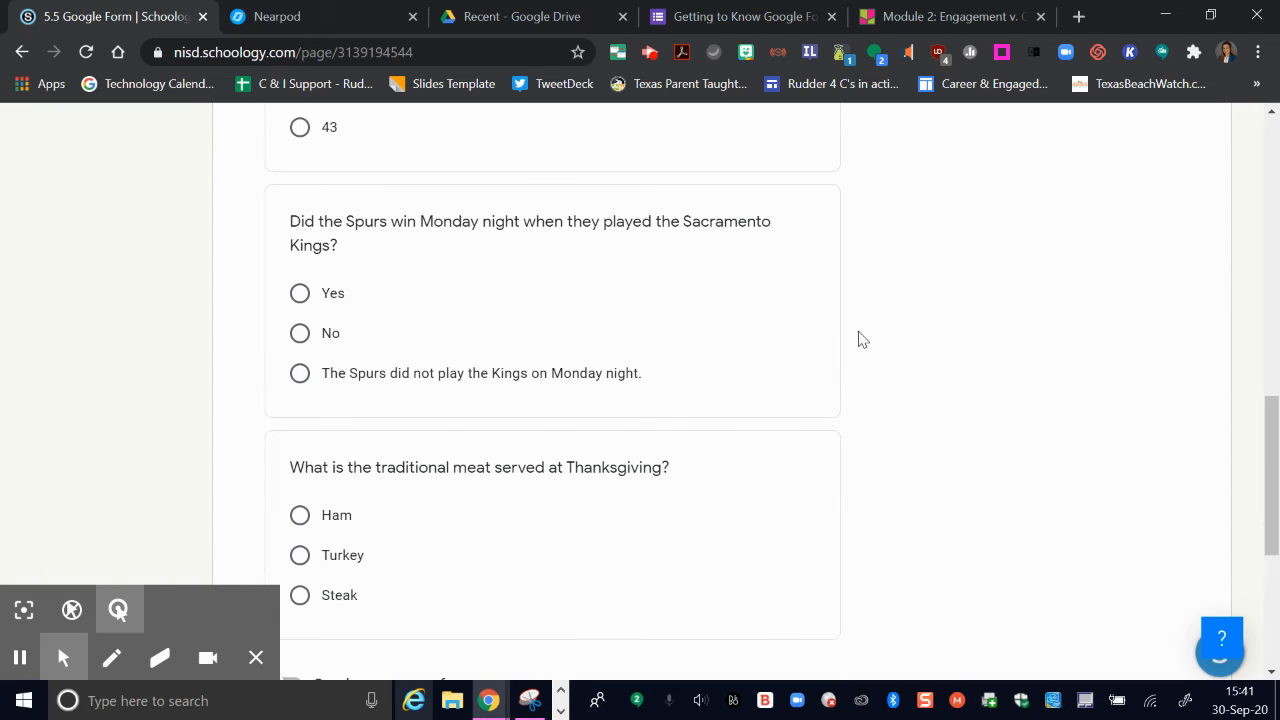
Step: Try answering the embedded form with Ham and No and submitting it
scroll(860, 338, down, 1)
scroll(860, 338, down, 1)
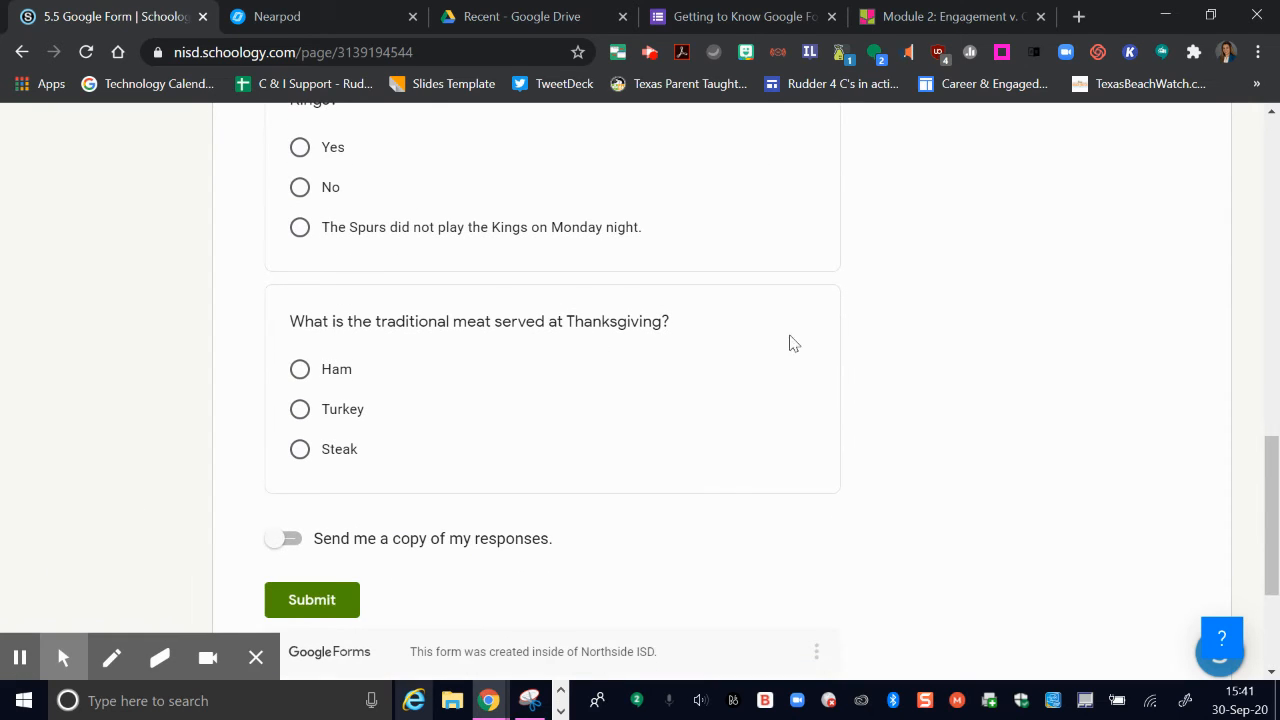
click(303, 369)
click(302, 186)
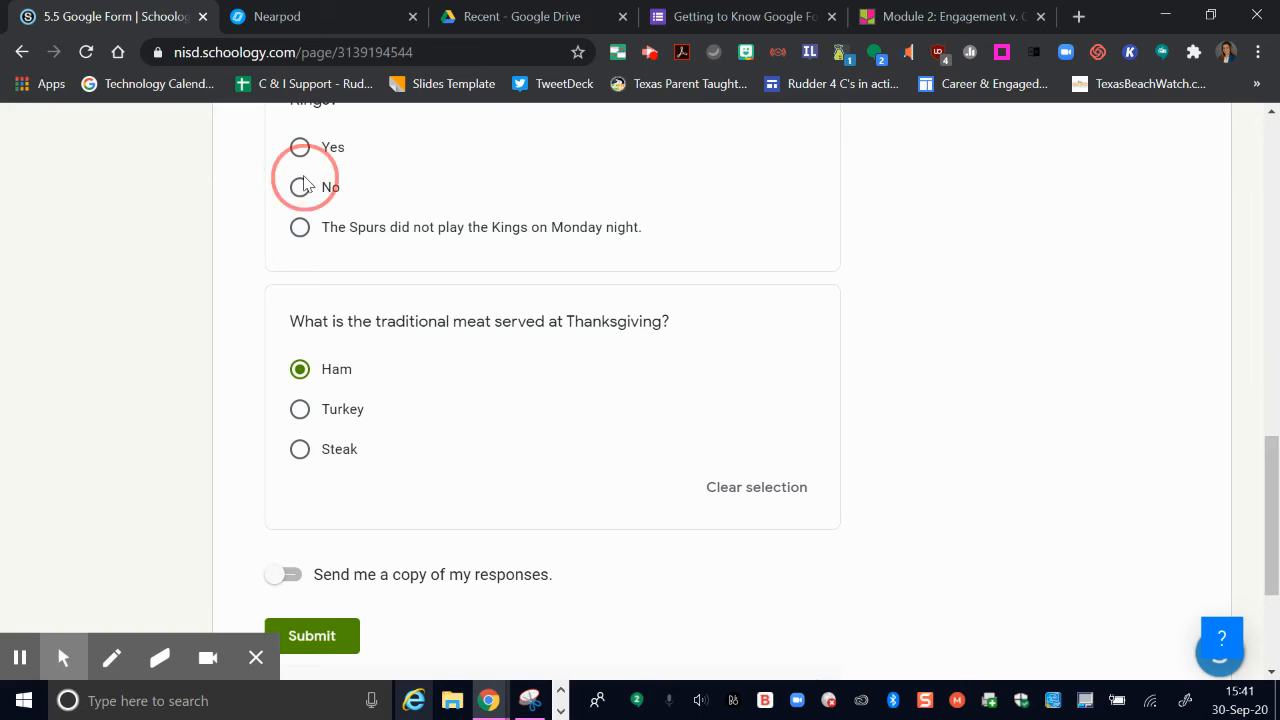
scroll(513, 377, down, 1)
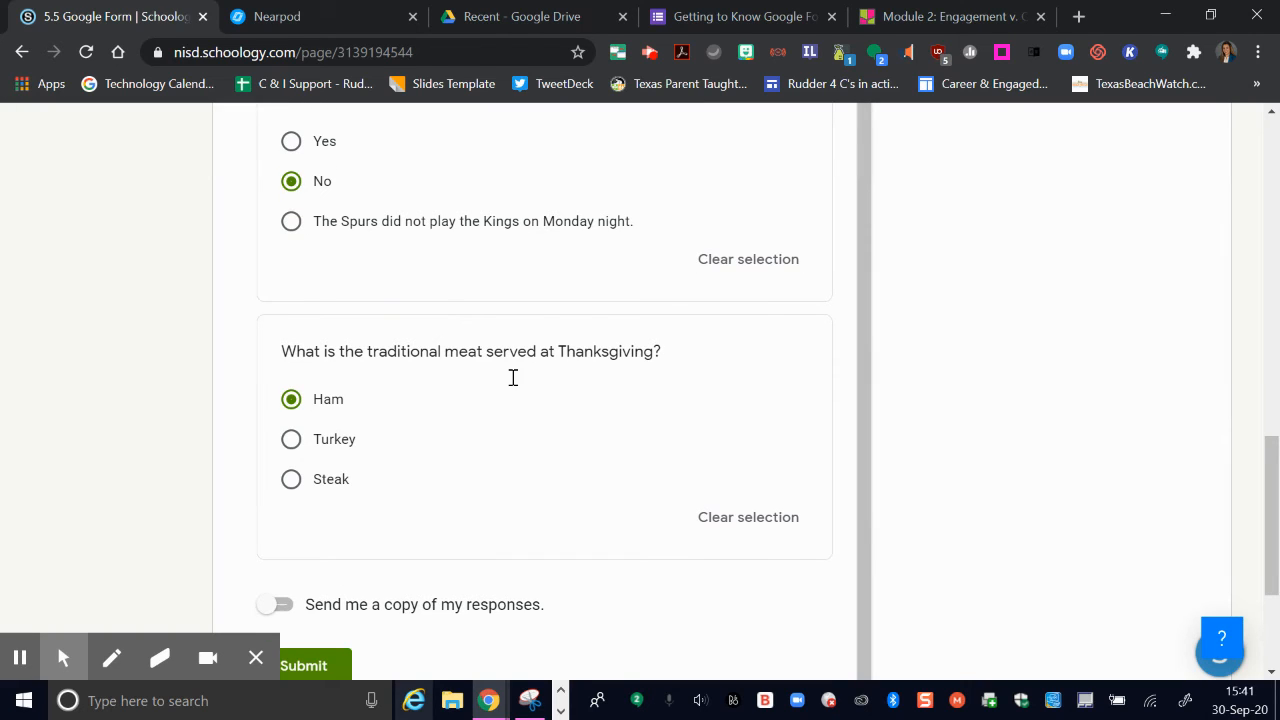
click(315, 655)
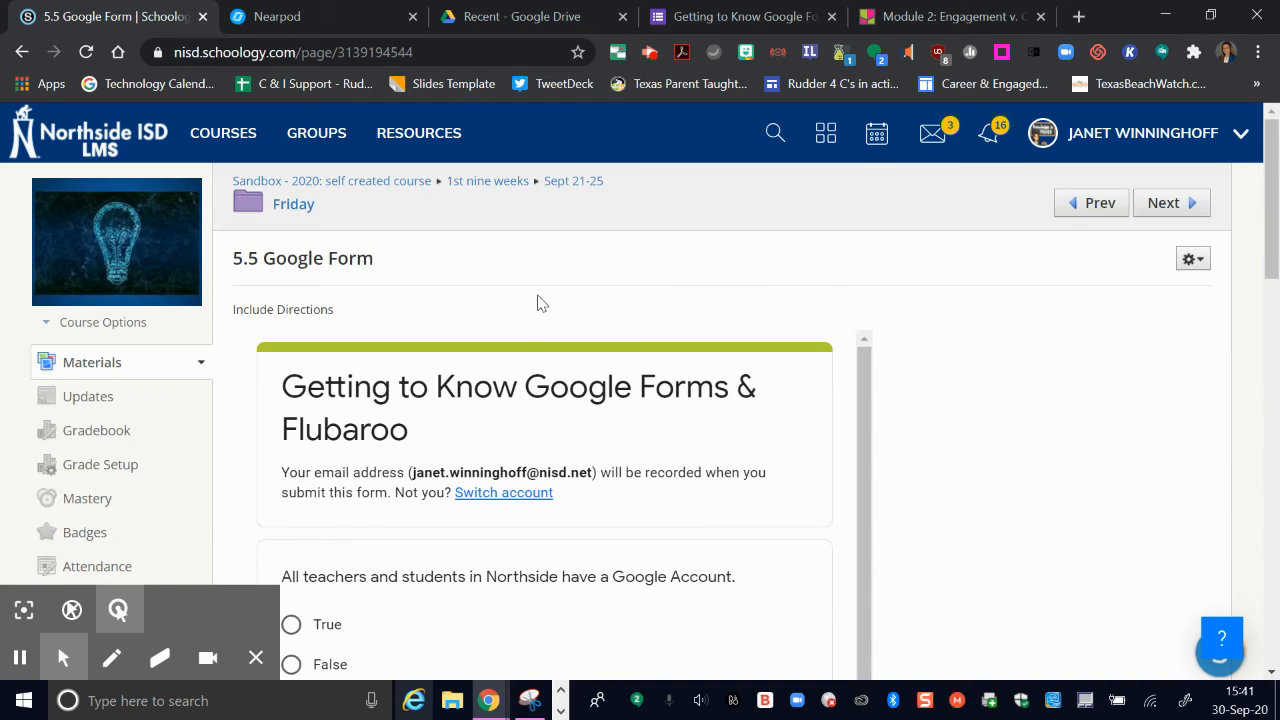
Step: Leave the form page for the Friday folder, add an assignment named 5.5 Padlet Wall, and switch its description to HTML view
click(294, 205)
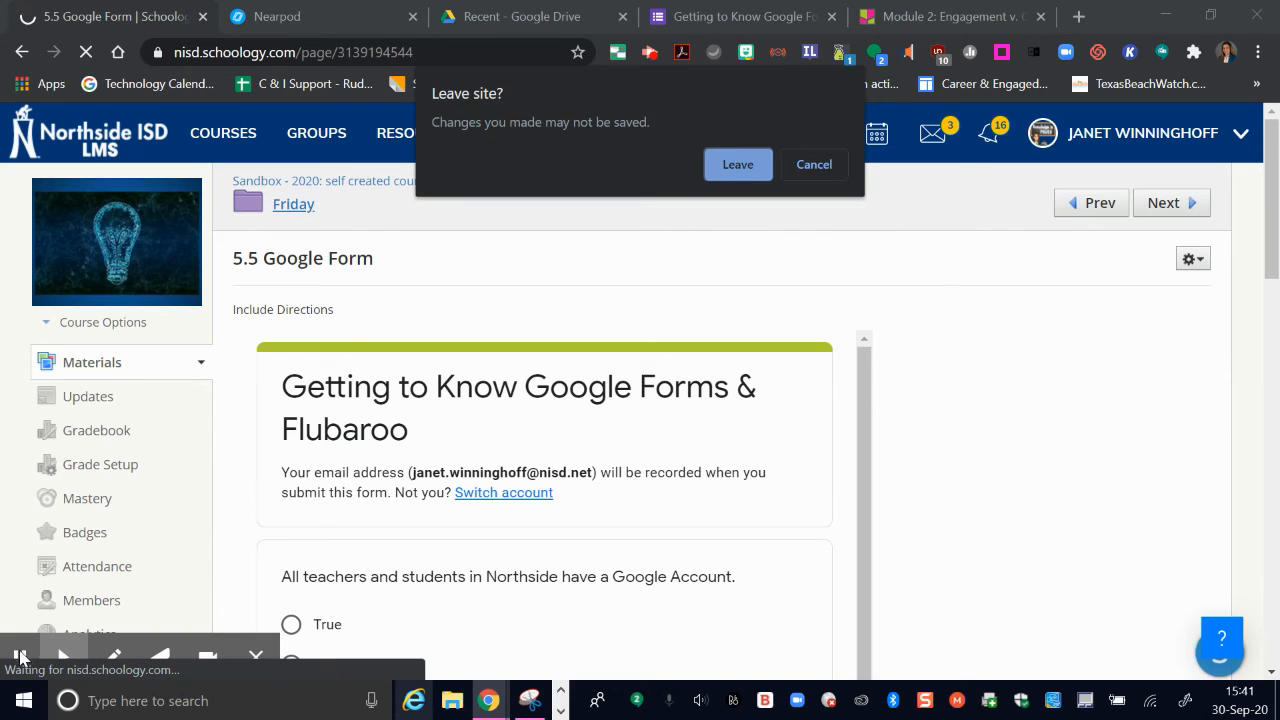
click(743, 168)
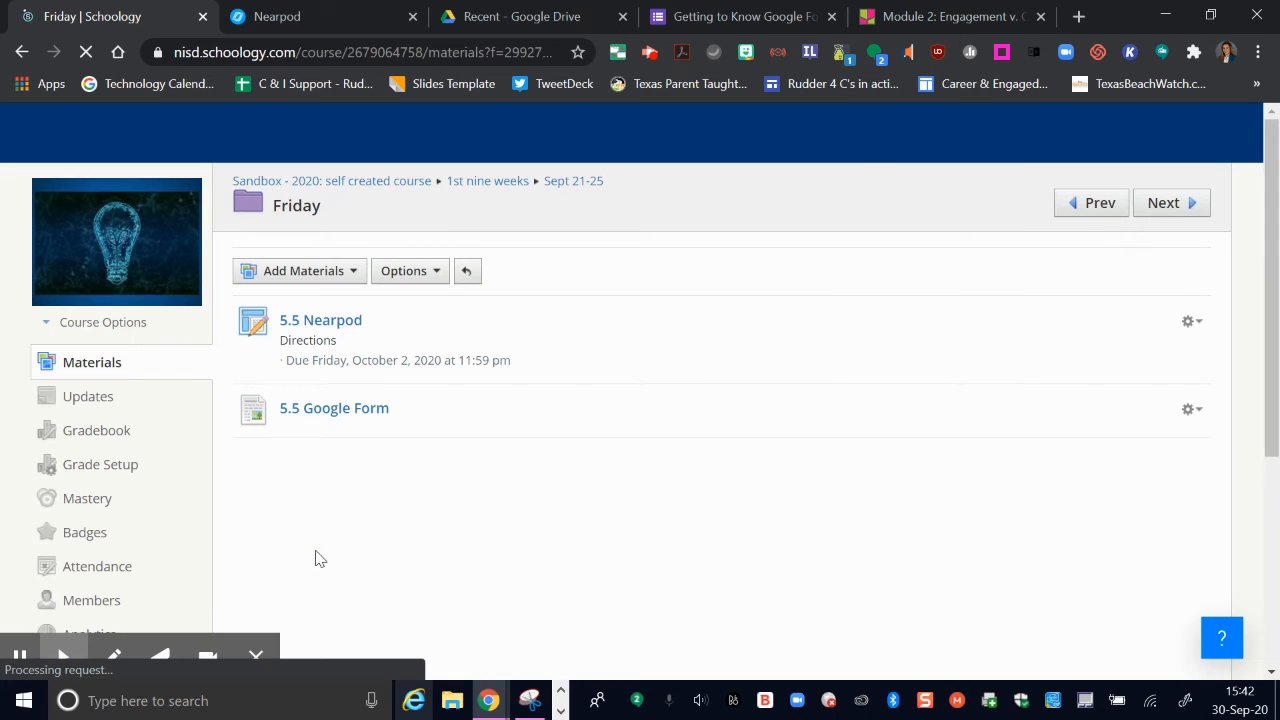
click(355, 283)
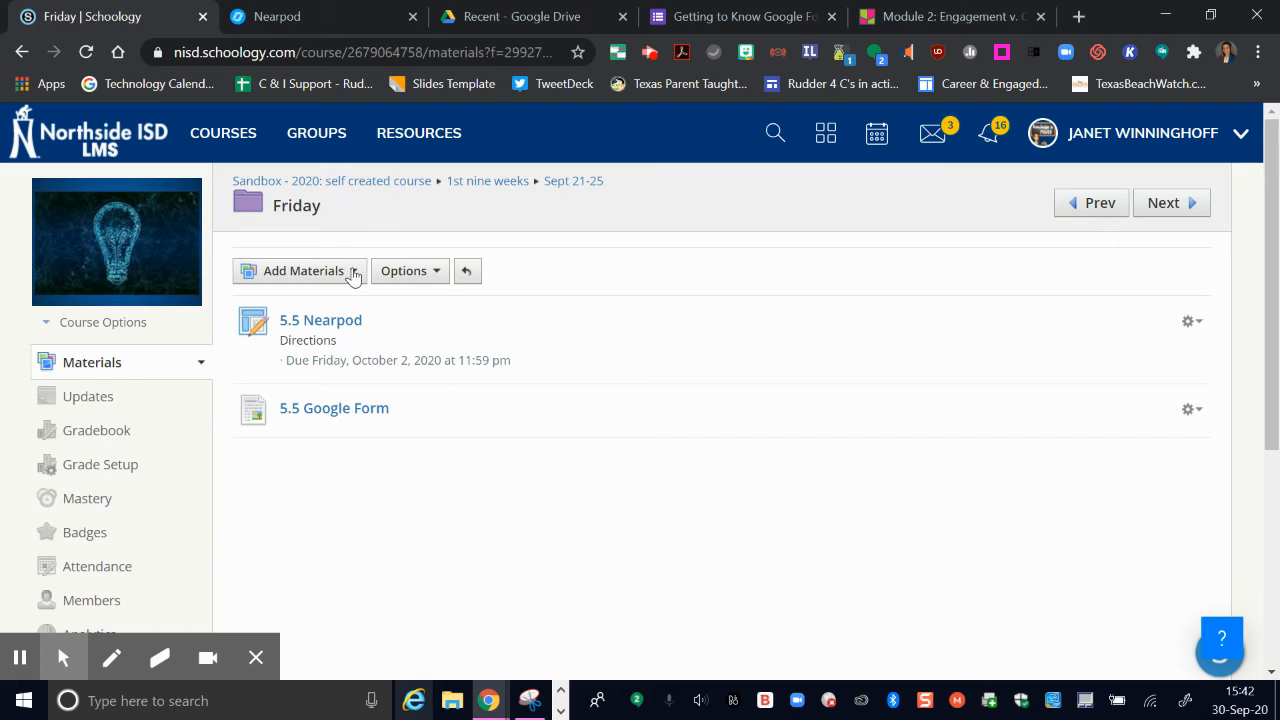
click(353, 277)
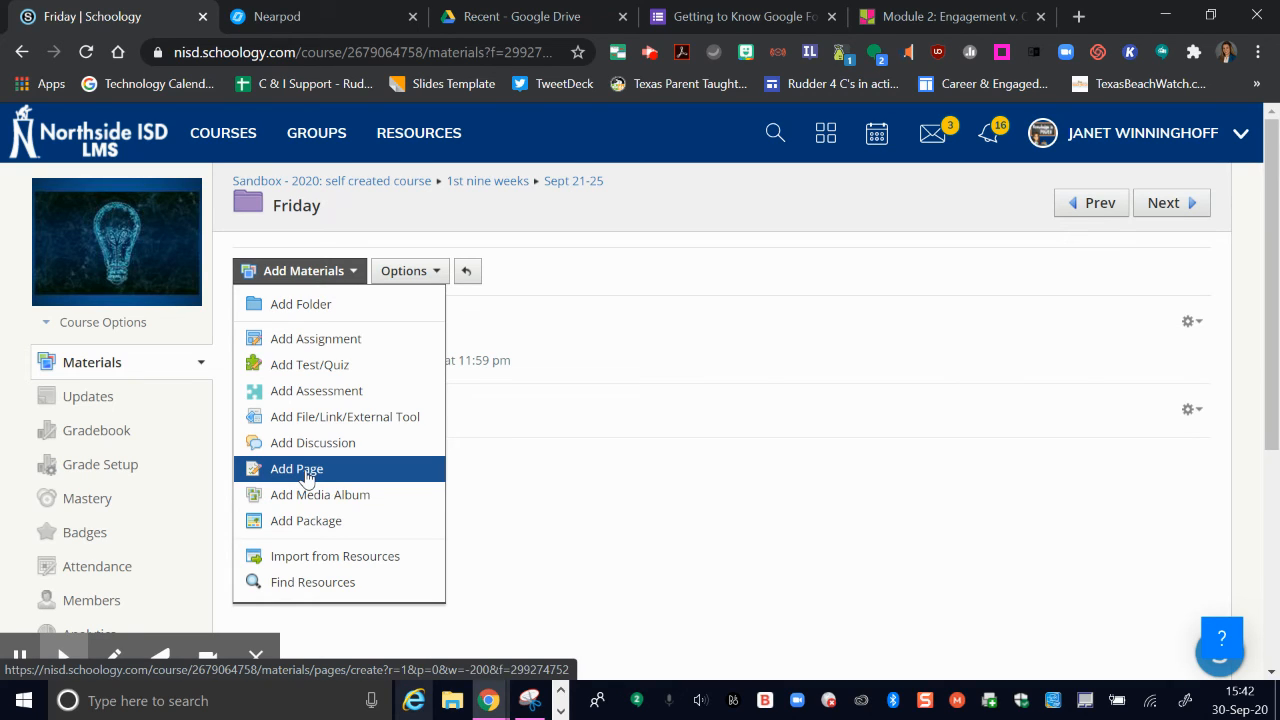
click(338, 343)
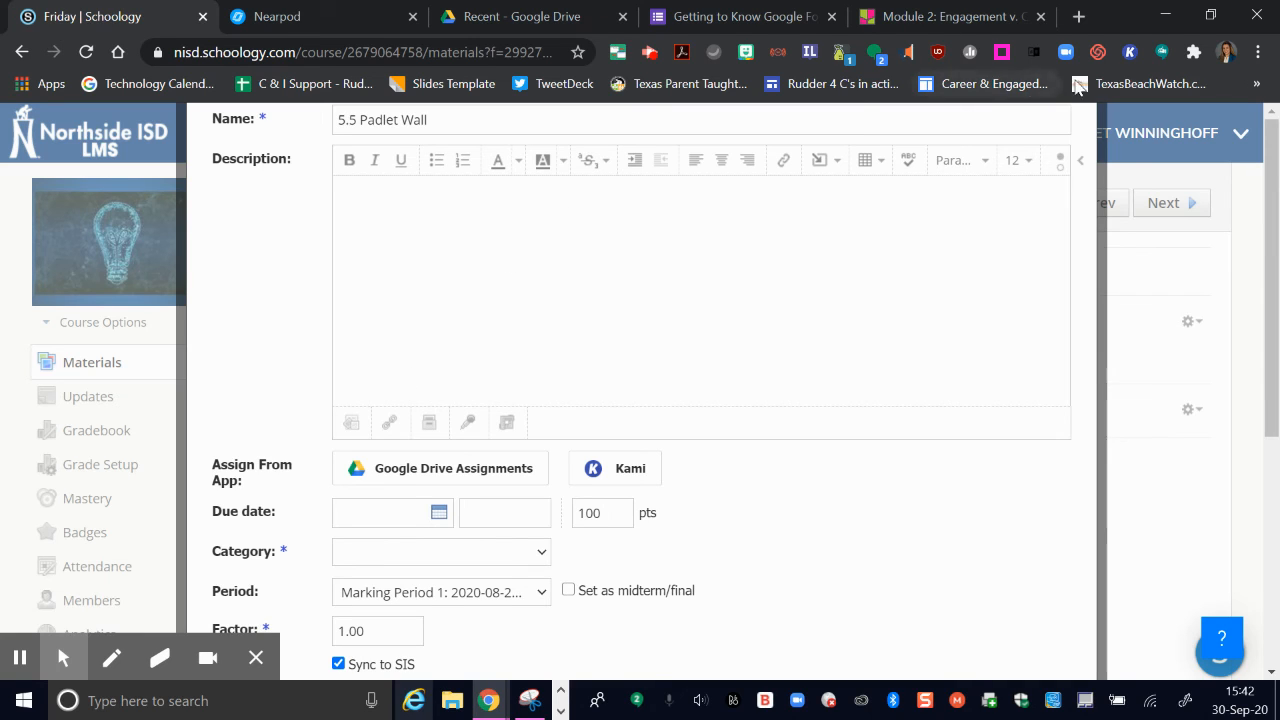
click(1060, 172)
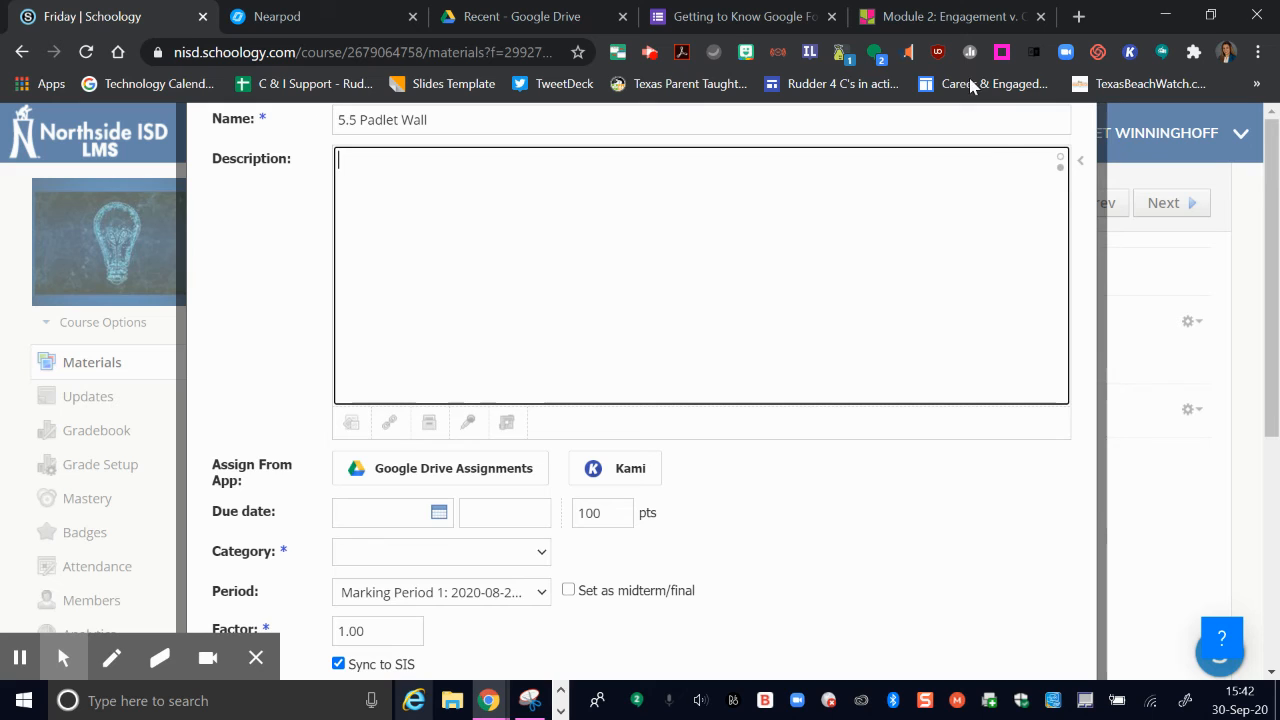
Step: Copy the Padlet wall's full embed code and paste it into the assignment's description
click(908, 18)
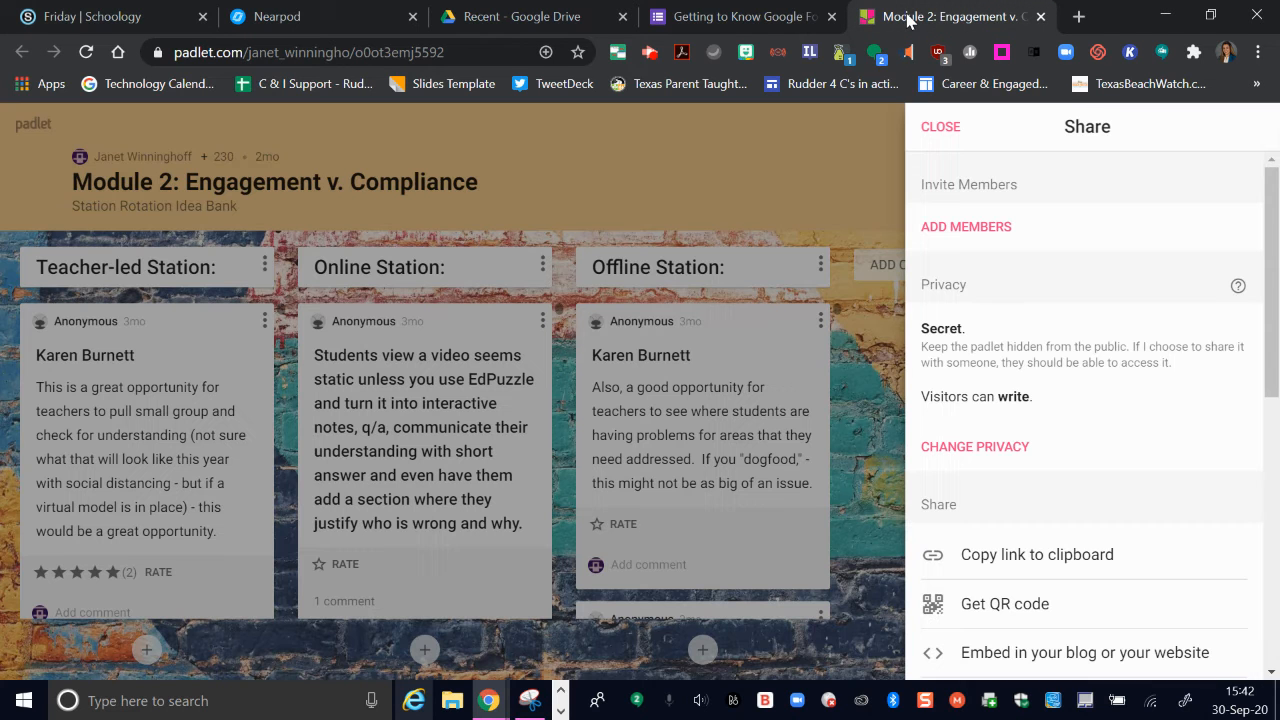
click(938, 128)
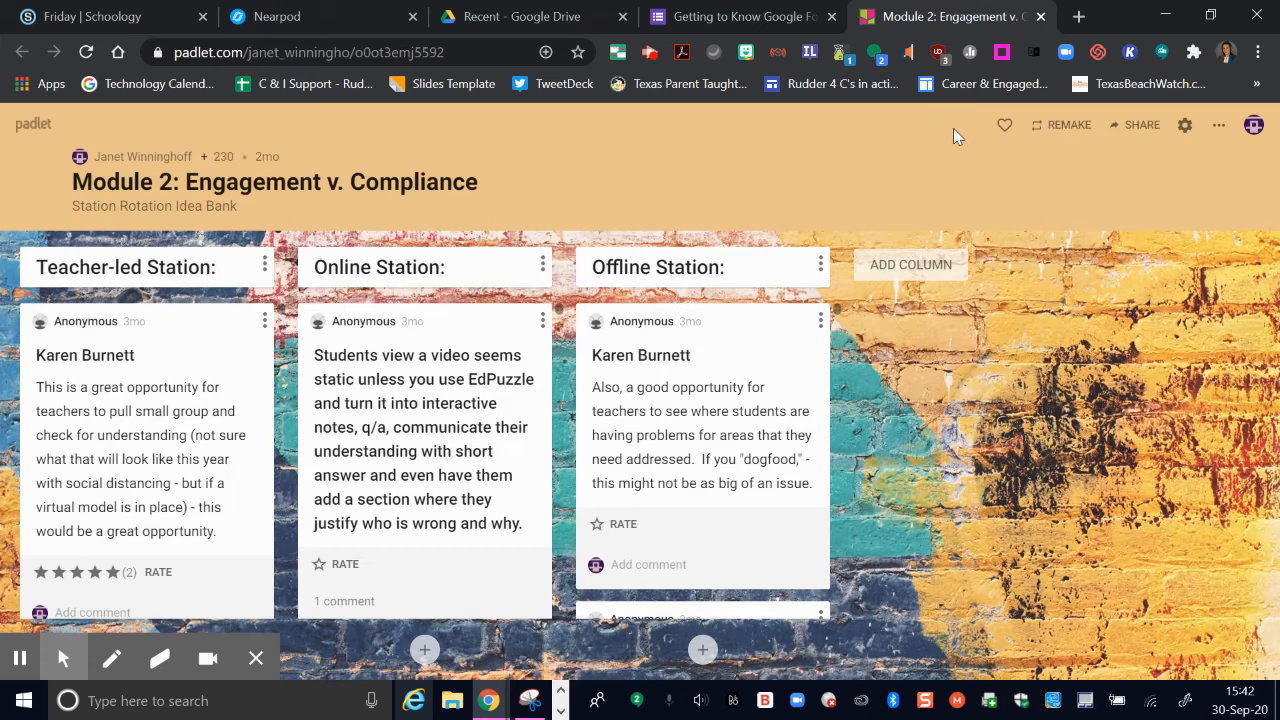
click(1137, 127)
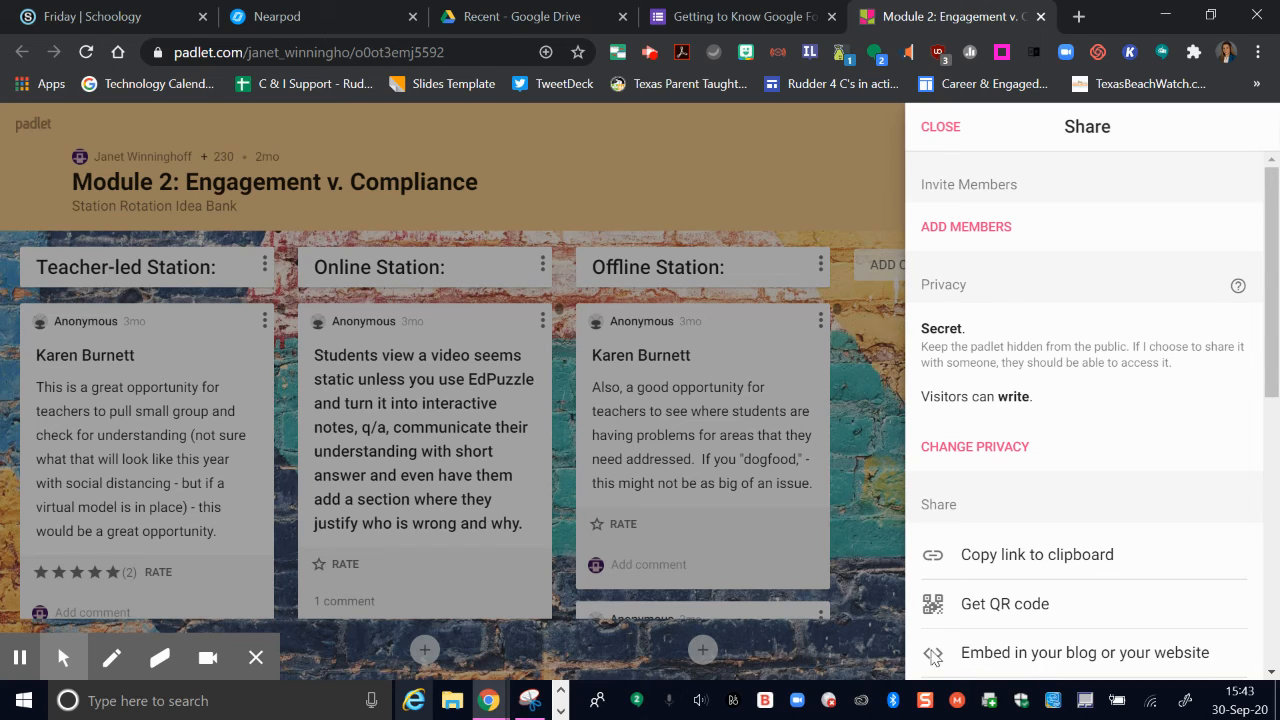
scroll(937, 655, down, 2)
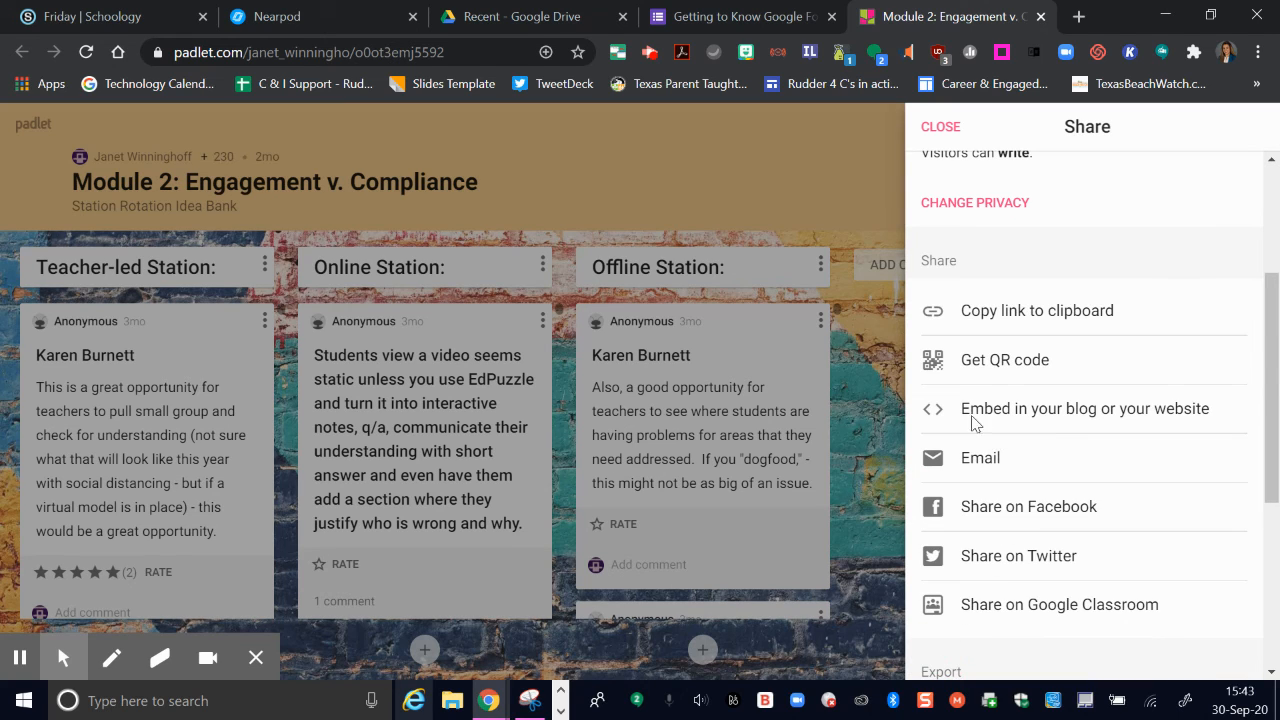
click(1024, 414)
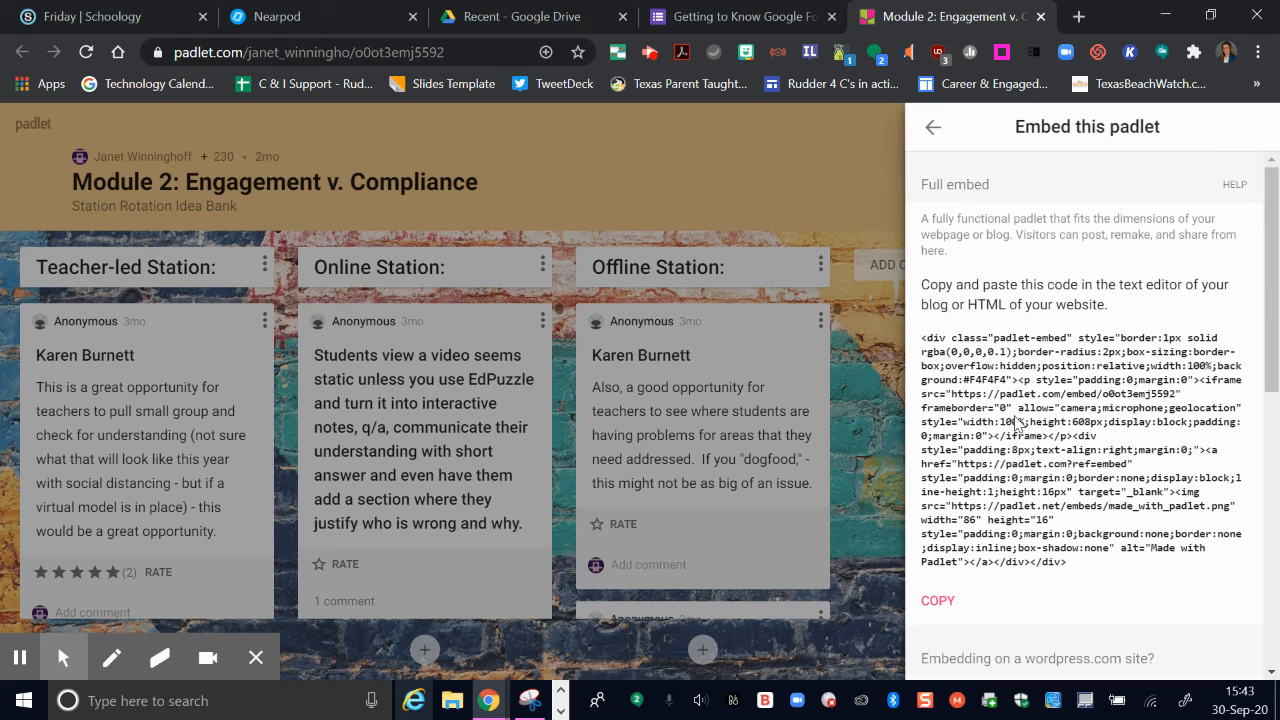
click(935, 604)
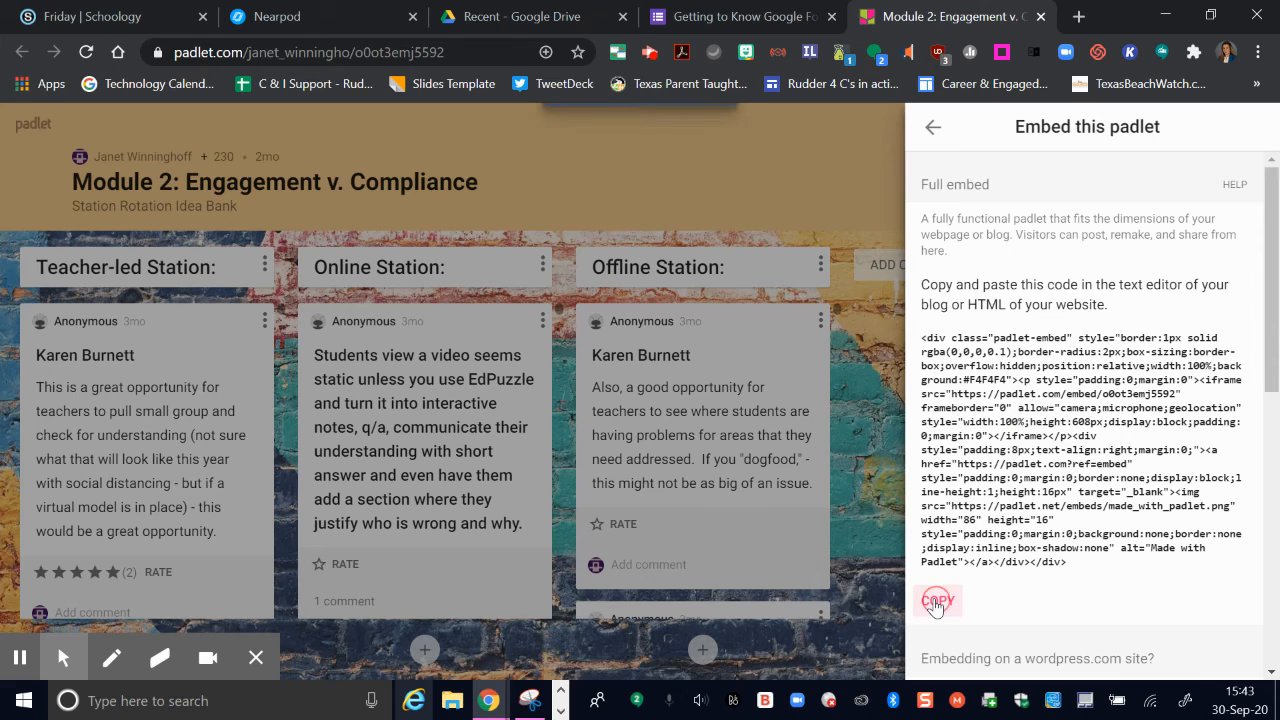
click(100, 16)
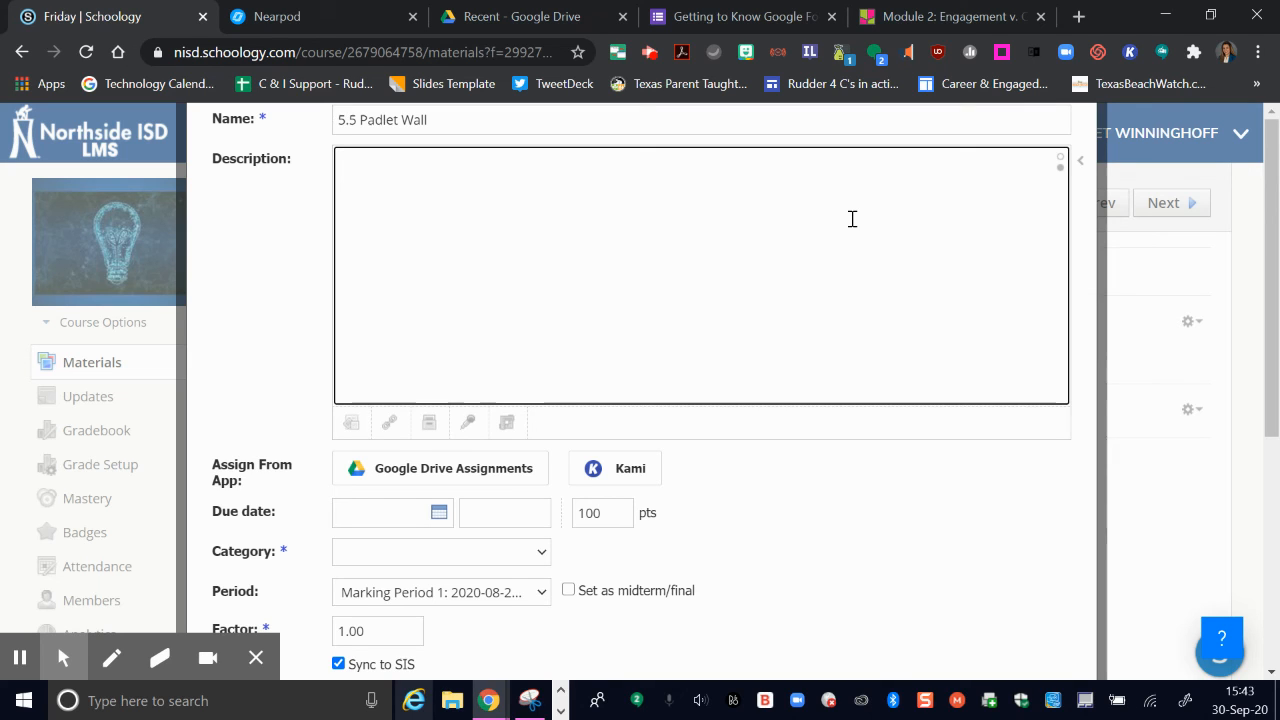
key(ctrl+v)
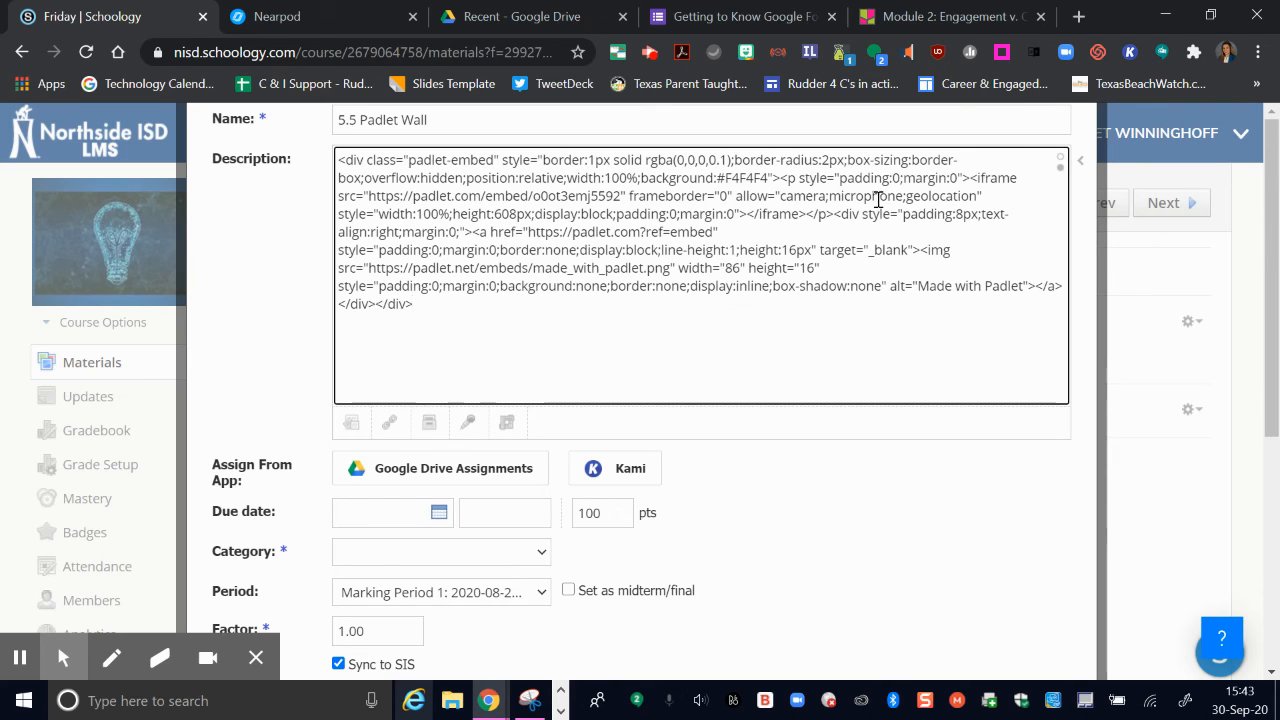
Step: Switch the description back to the rich-text editor and create the 5.5 Padlet Wall assignment
click(1064, 162)
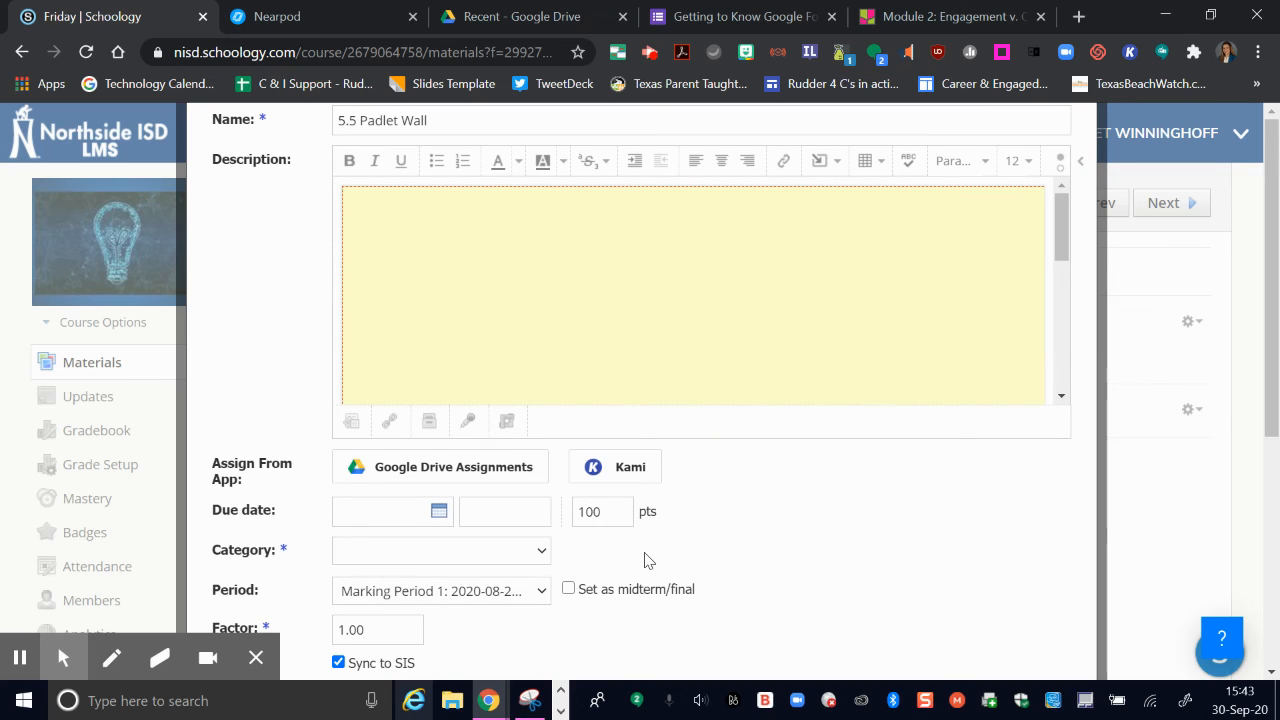
scroll(806, 475, down, 2)
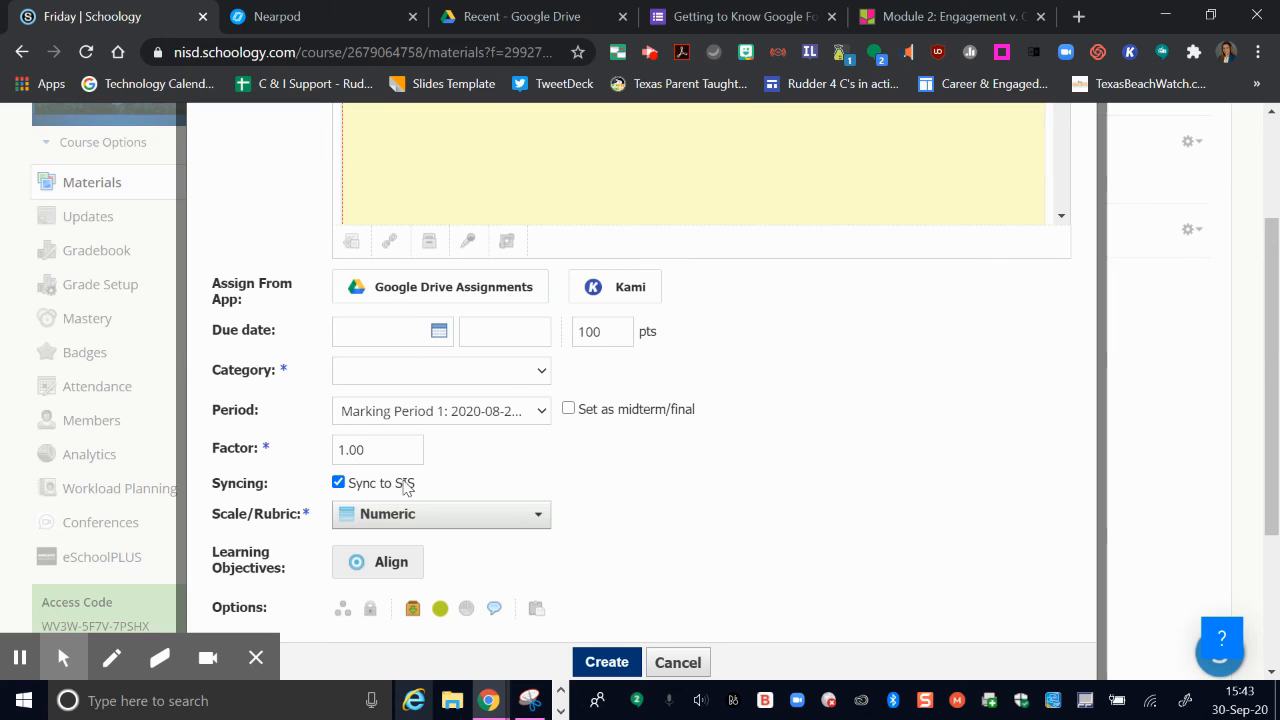
scroll(694, 534, down, 2)
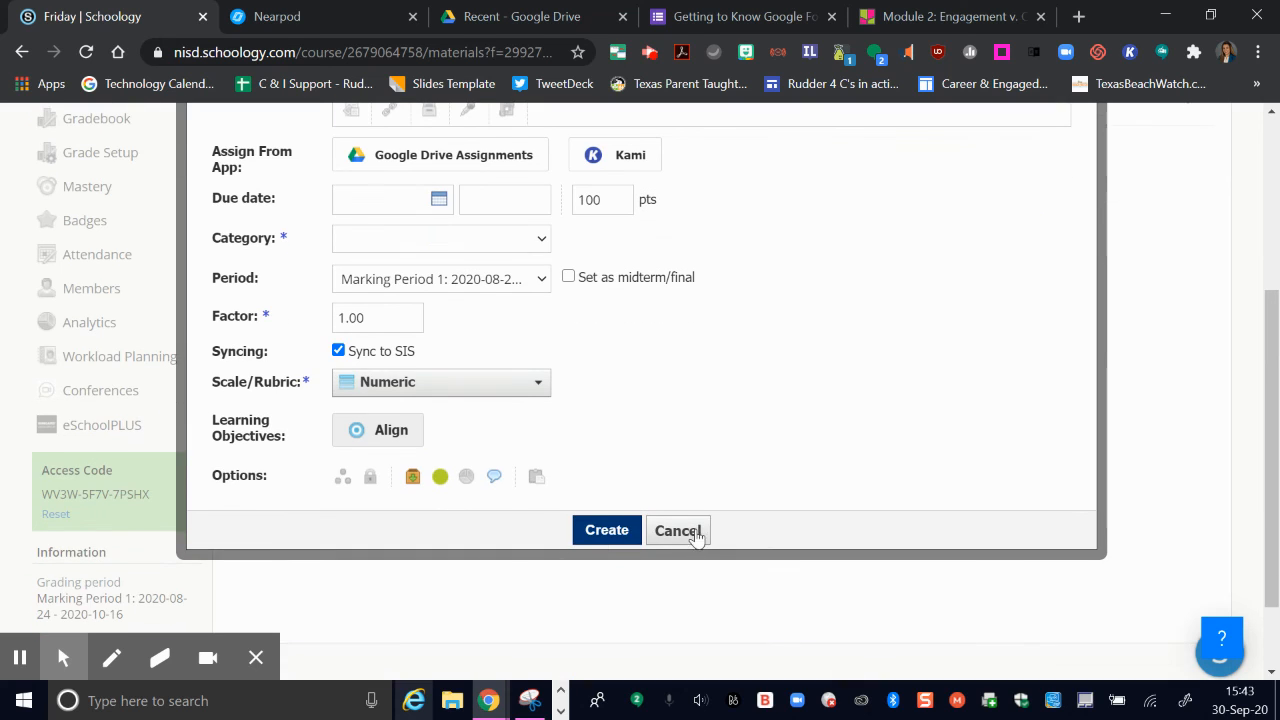
click(606, 531)
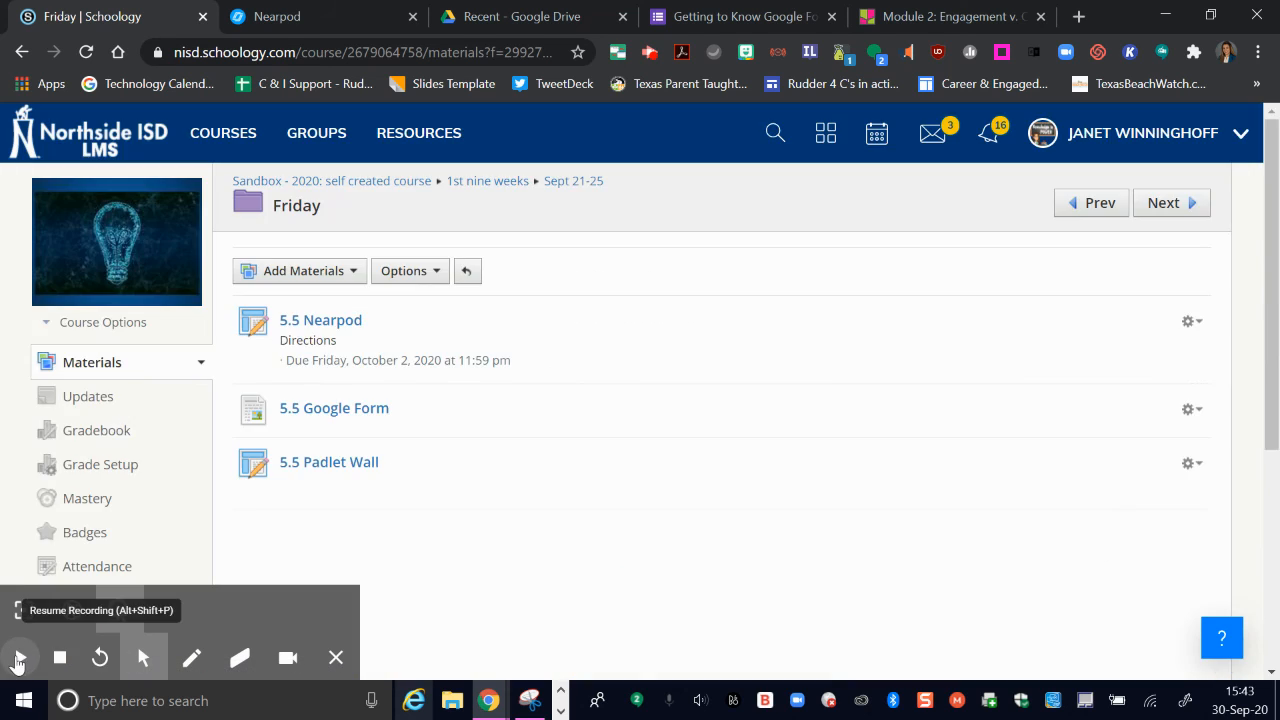
Step: Open the 5.5 Padlet Wall assignment and scroll through the embedded Padlet wall to check it displays
click(318, 465)
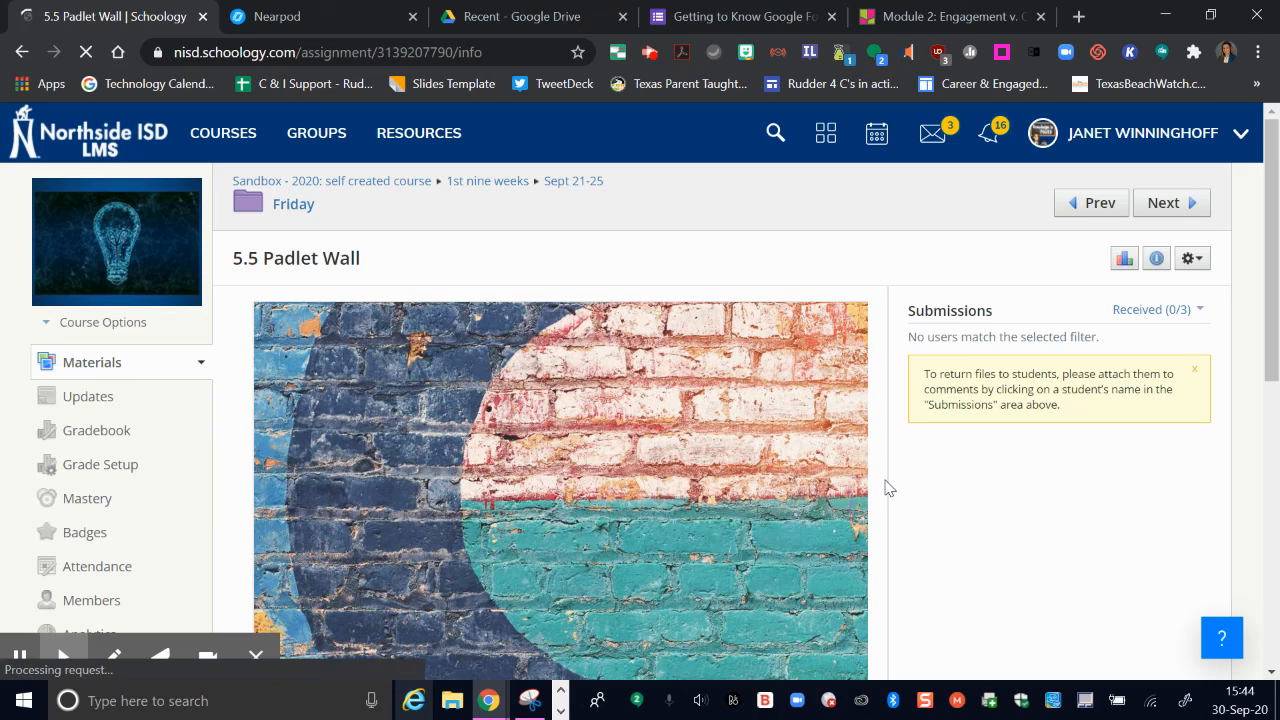
scroll(886, 486, down, 4)
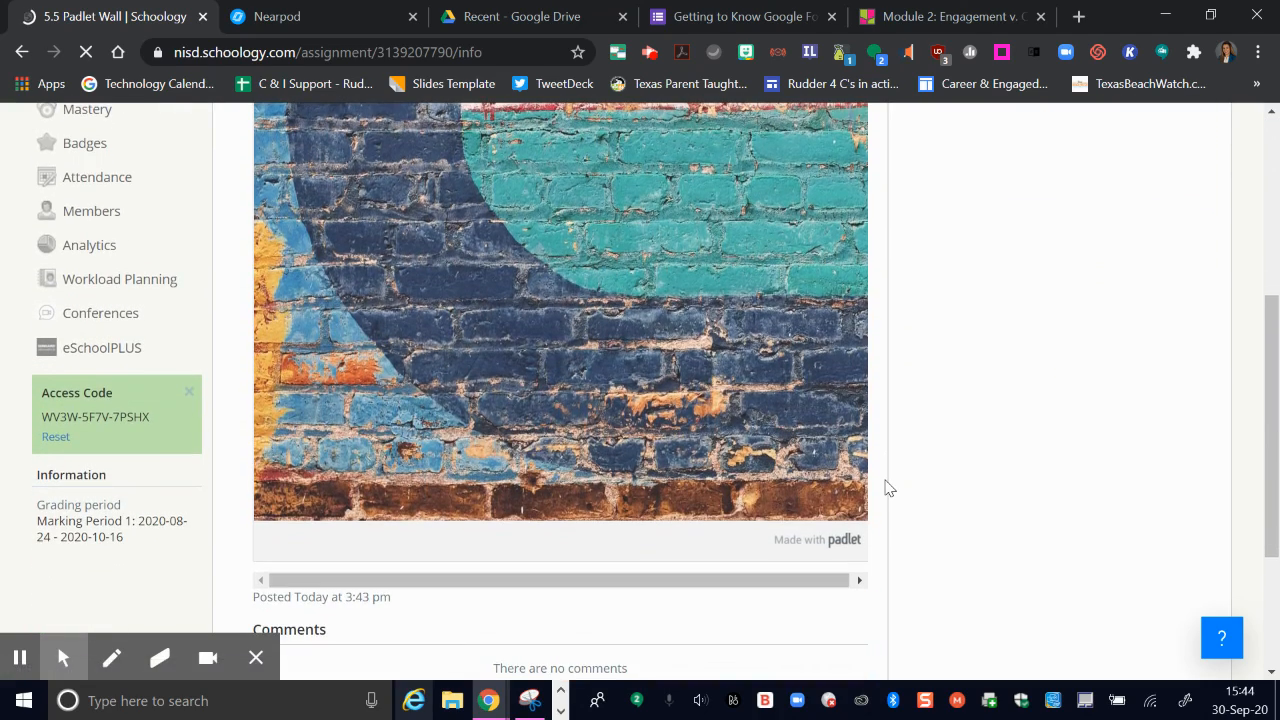
scroll(886, 488, up, 2)
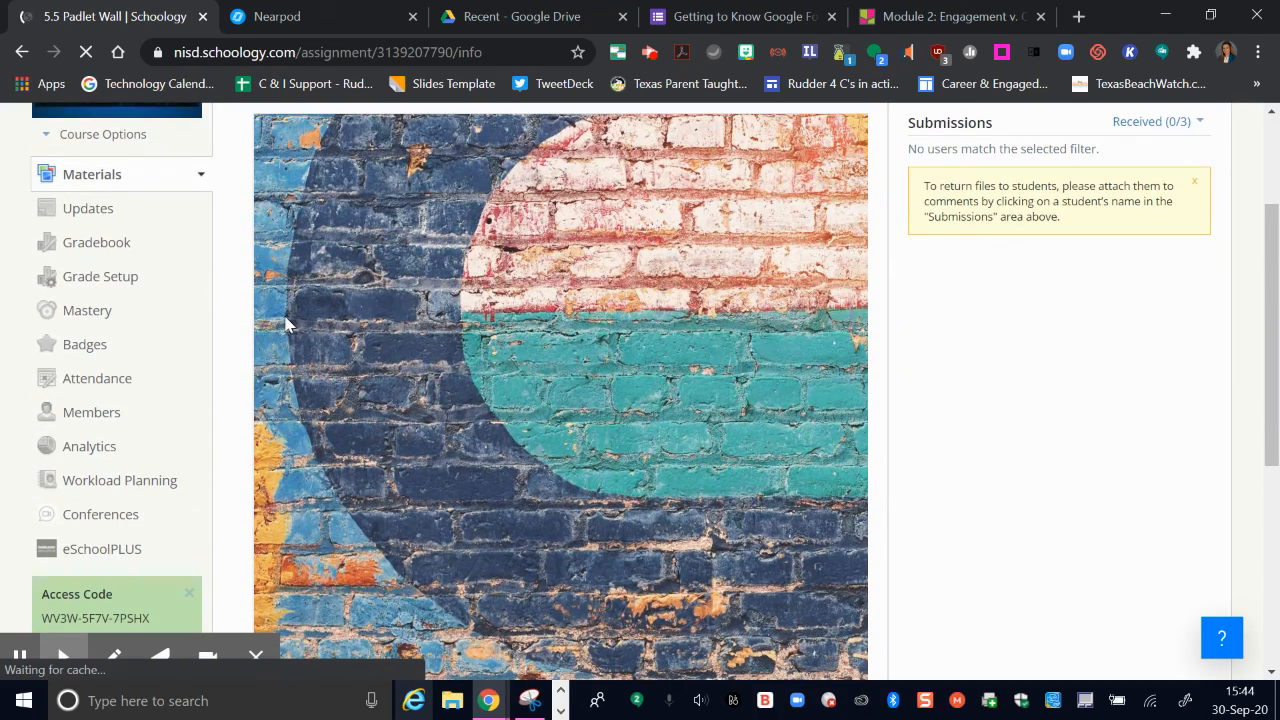
click(20, 662)
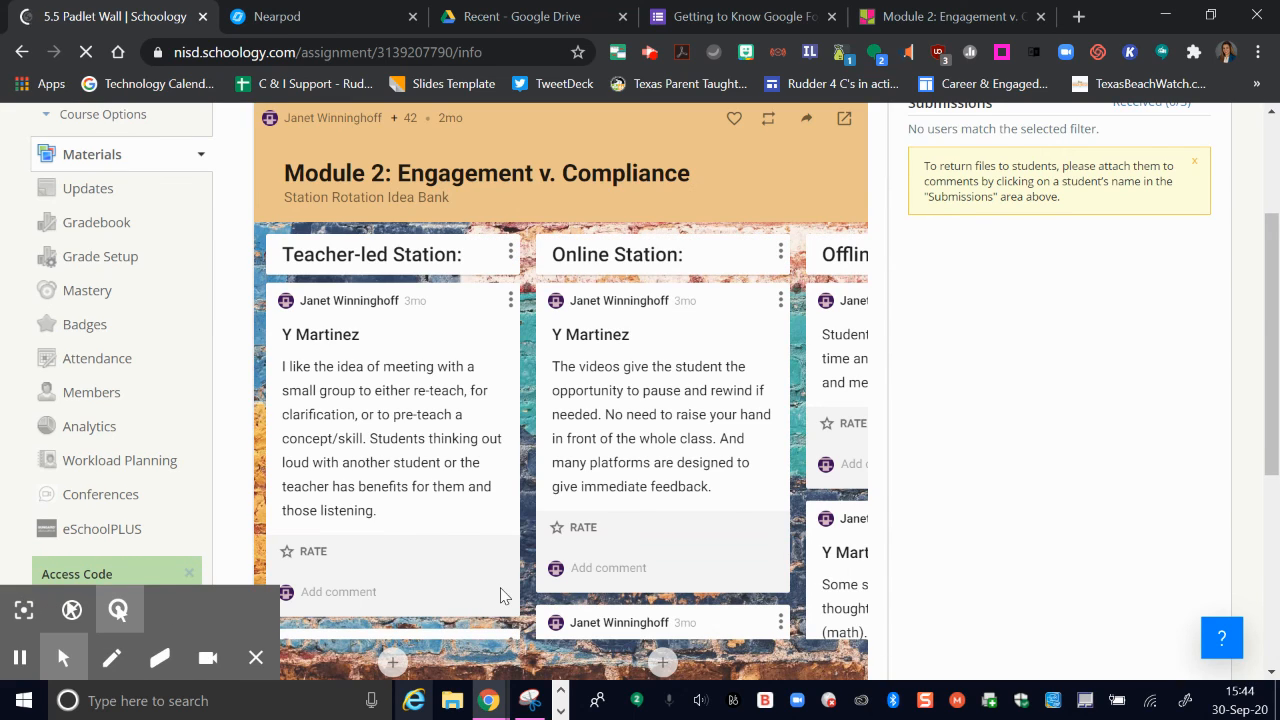
scroll(518, 592, down, 2)
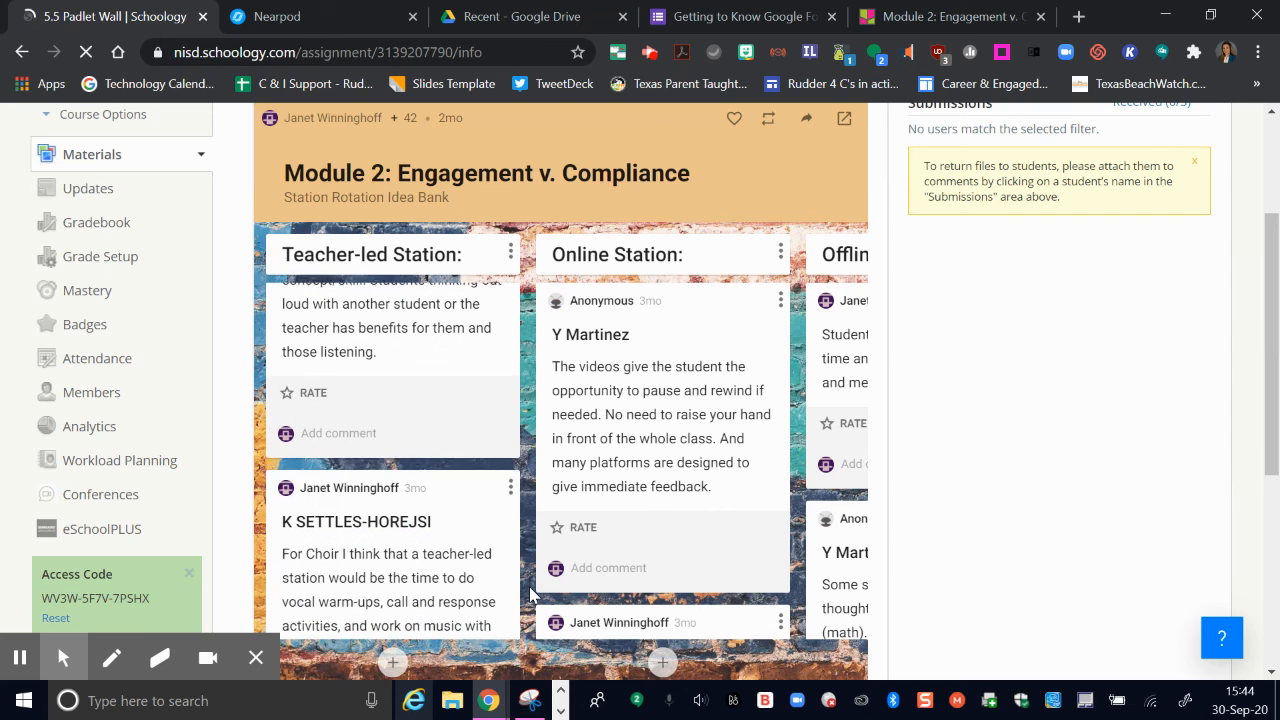
scroll(542, 566, down, 2)
scroll(542, 566, down, 1)
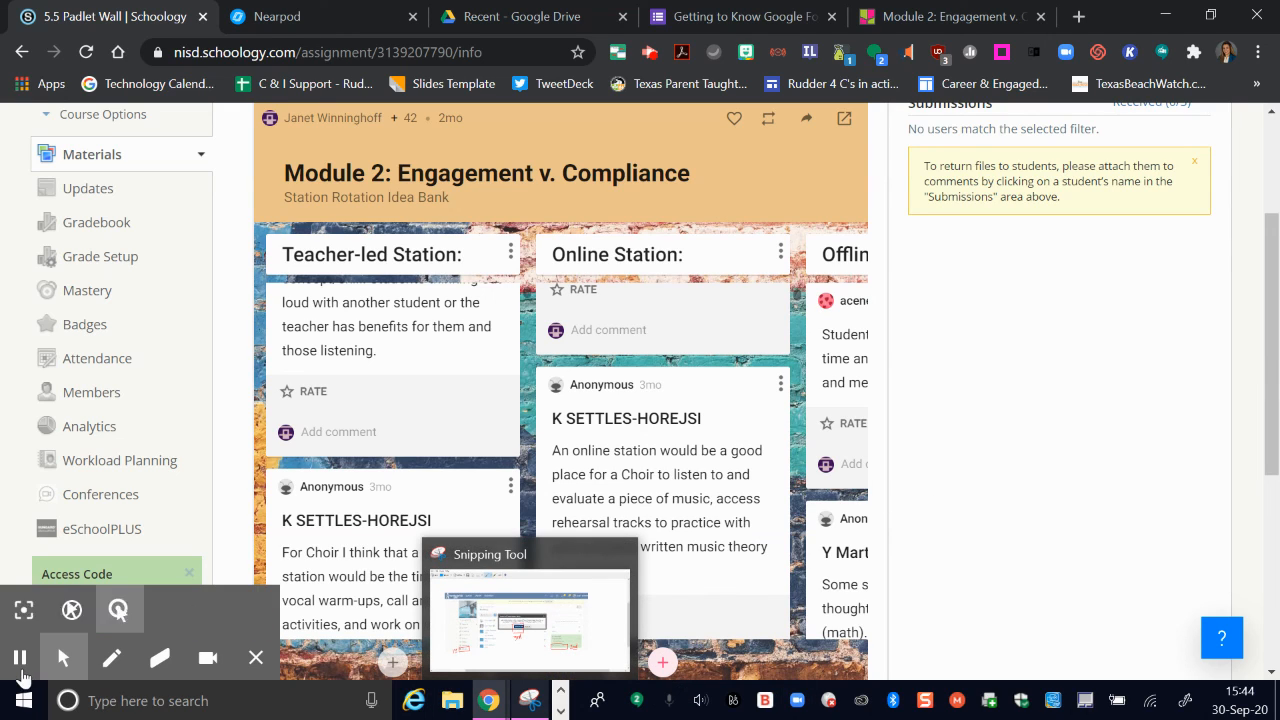
click(25, 674)
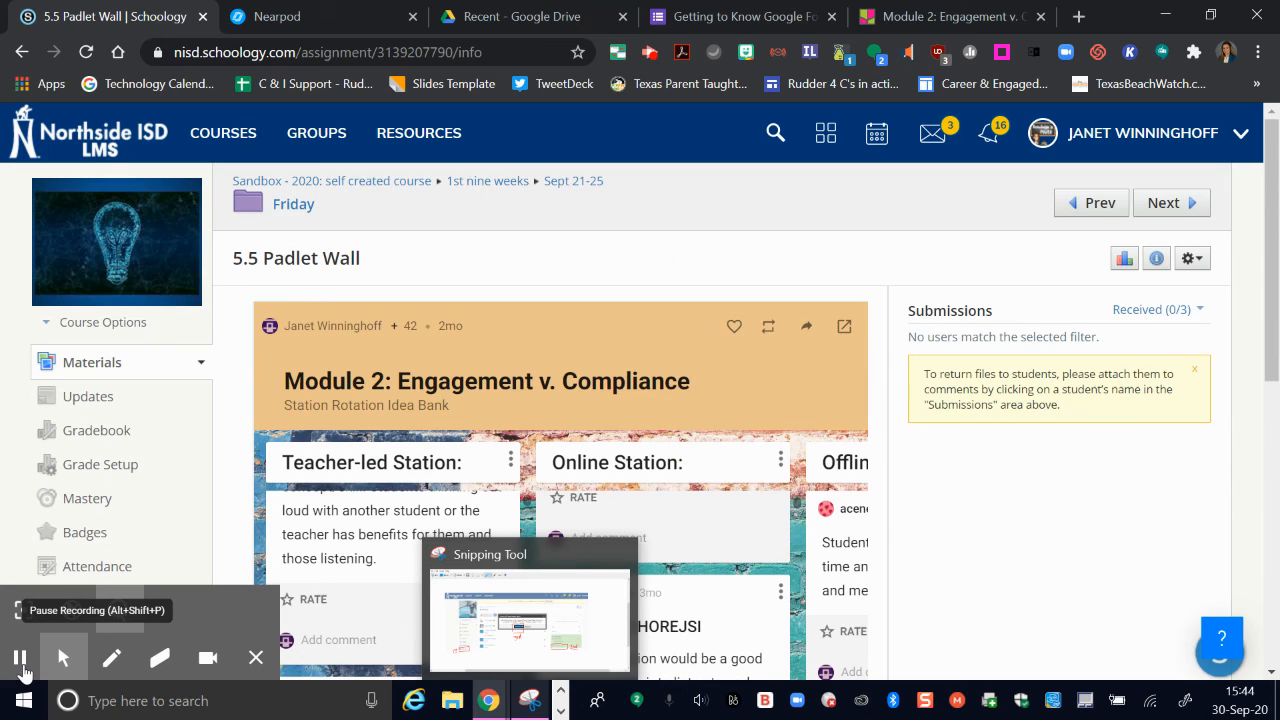